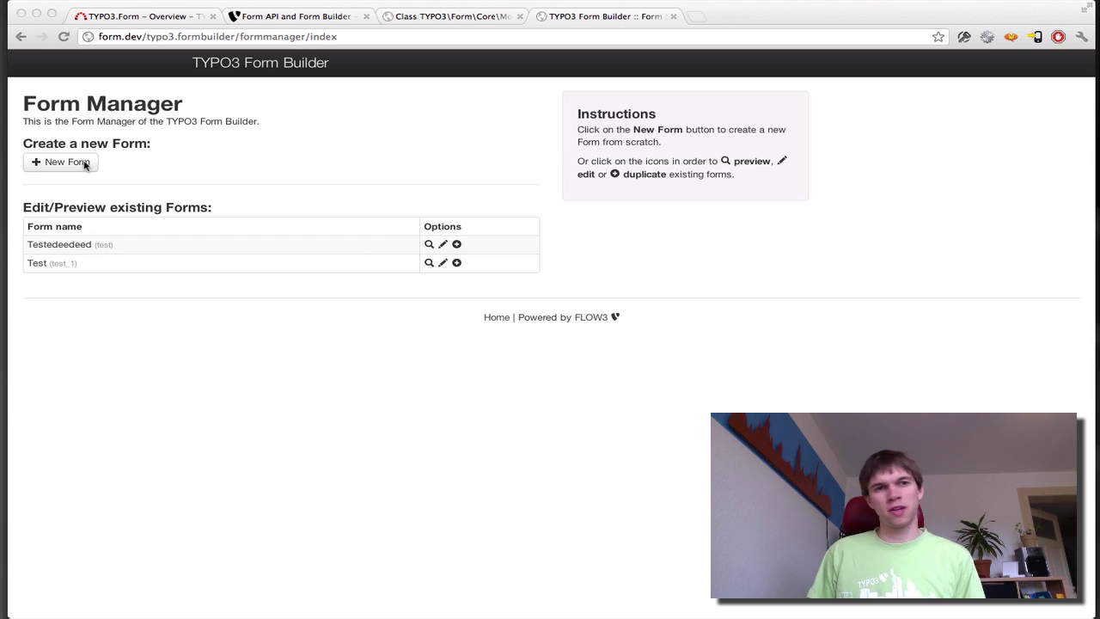
# - Create a new form from the Blank template and name it 'UserData'
pyautogui.click(56, 162)
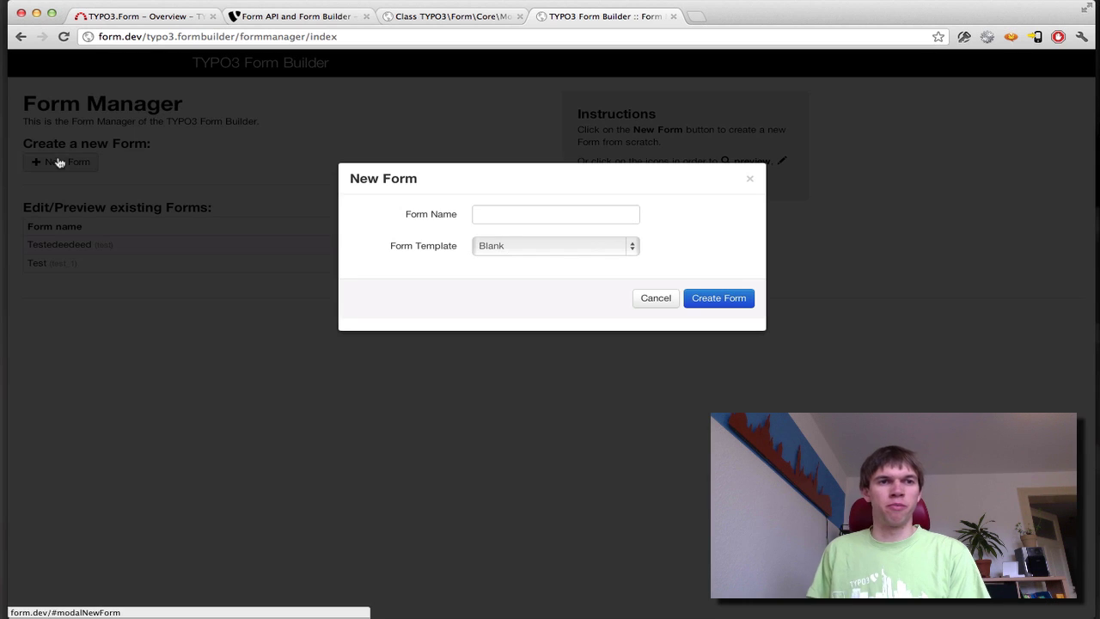
pyautogui.click(572, 216)
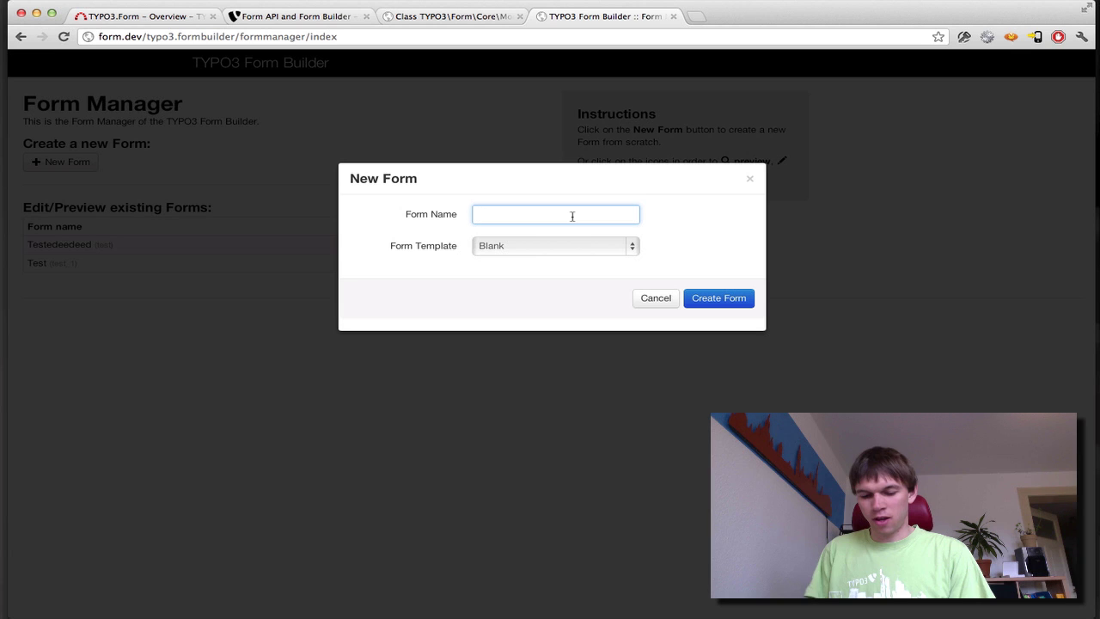
pyautogui.write('Re')
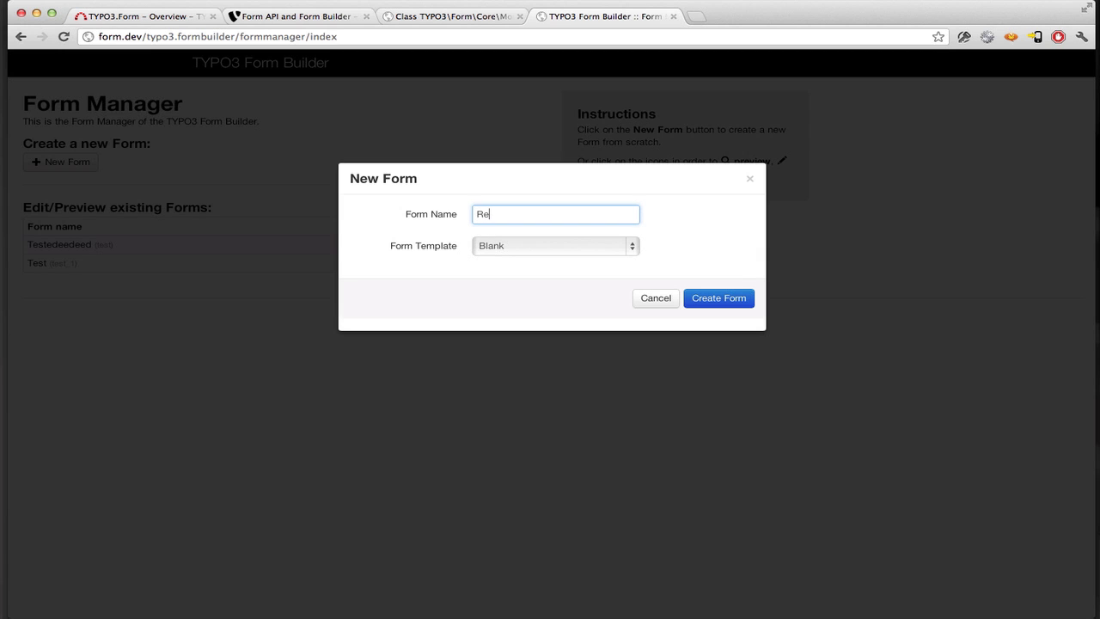
pyautogui.press('super+a')
pyautogui.write('Avant')
pyautogui.press('super+a')
pyautogui.write('UserData')
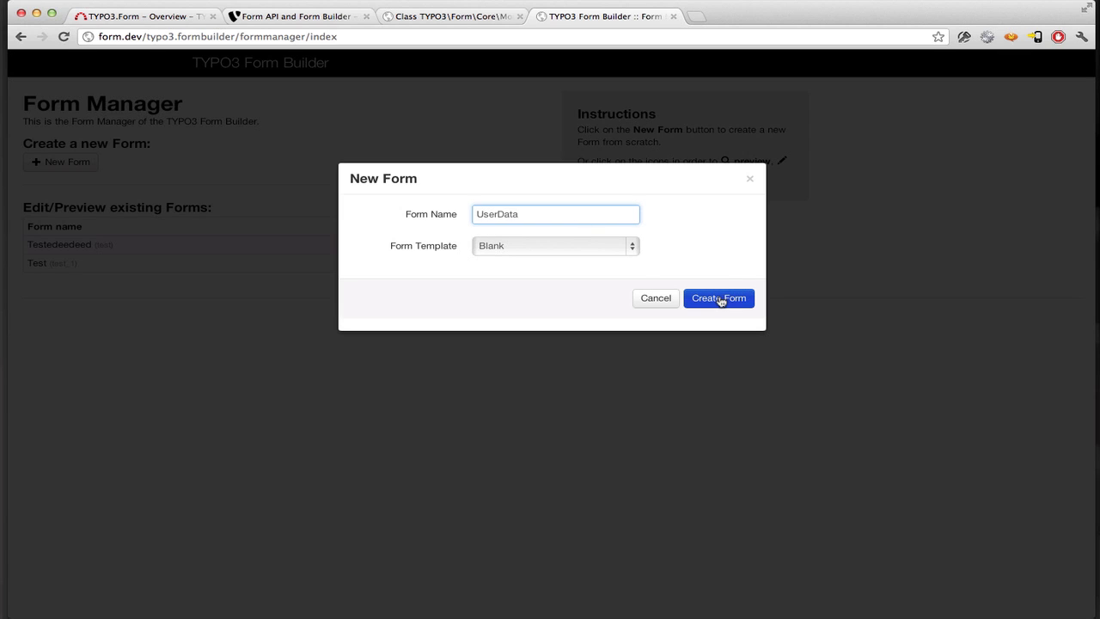
pyautogui.click(720, 299)
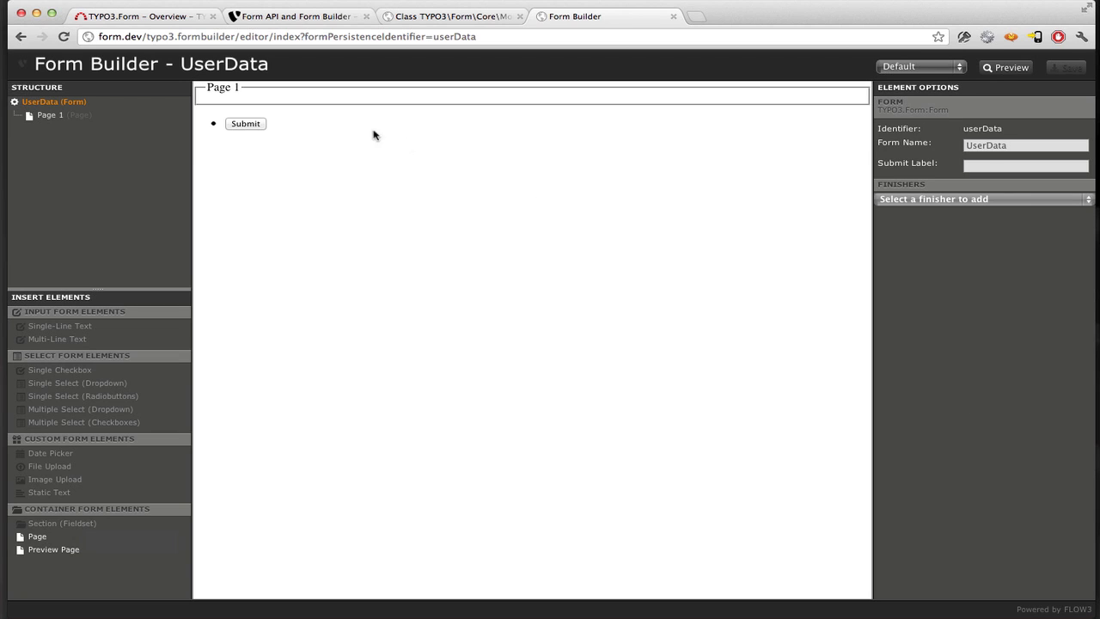
# - Change the form preset from Default to Bootstrap and select Page 1
pyautogui.click(948, 72)
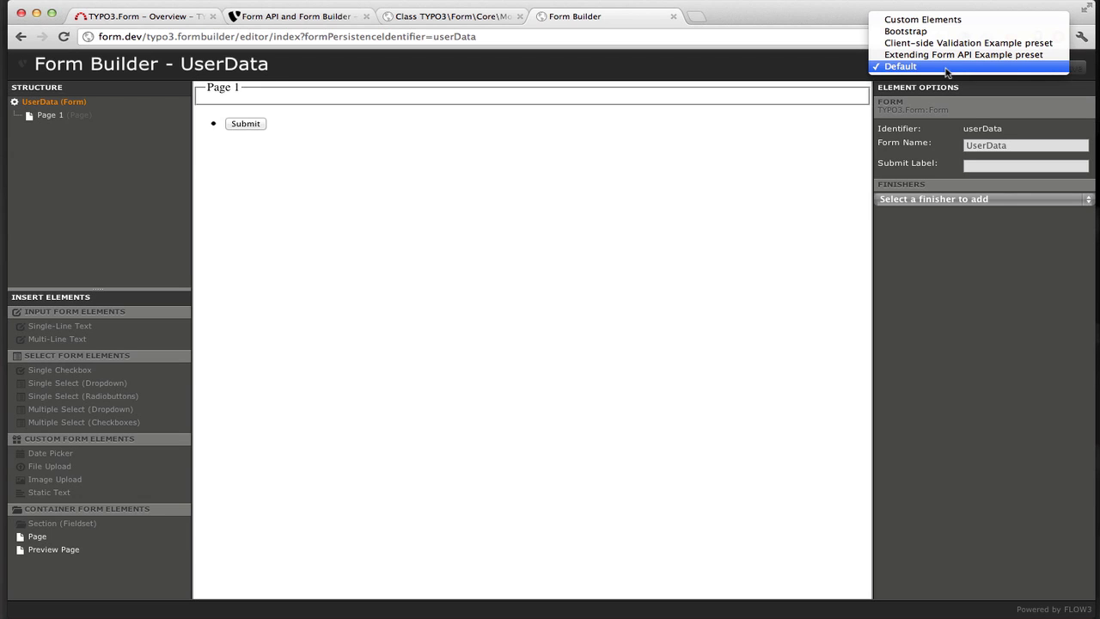
pyautogui.click(905, 32)
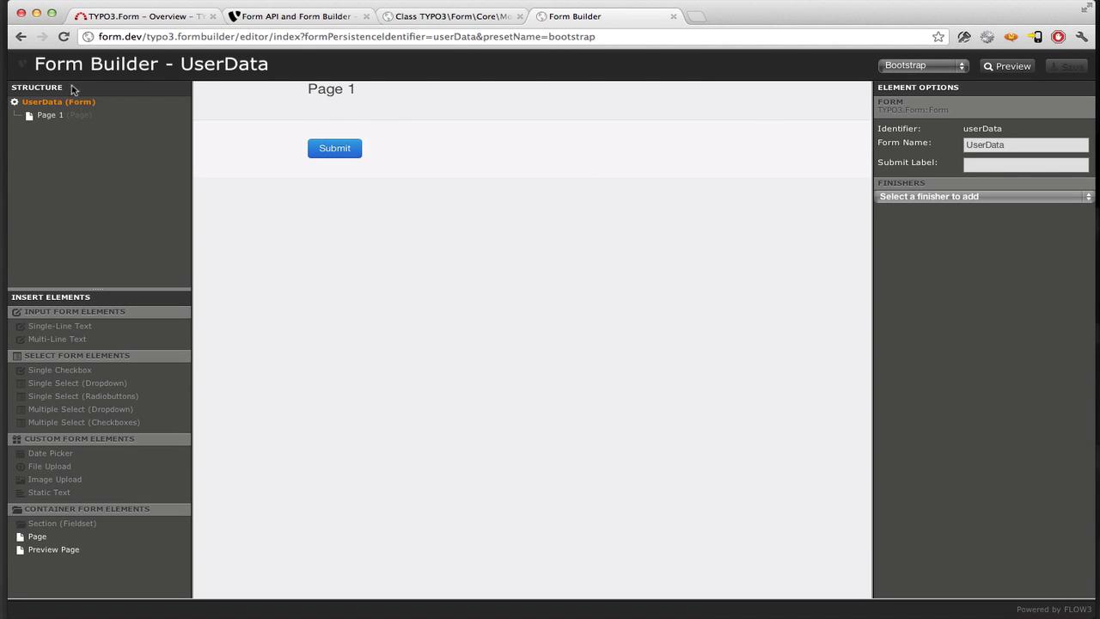
pyautogui.click(50, 116)
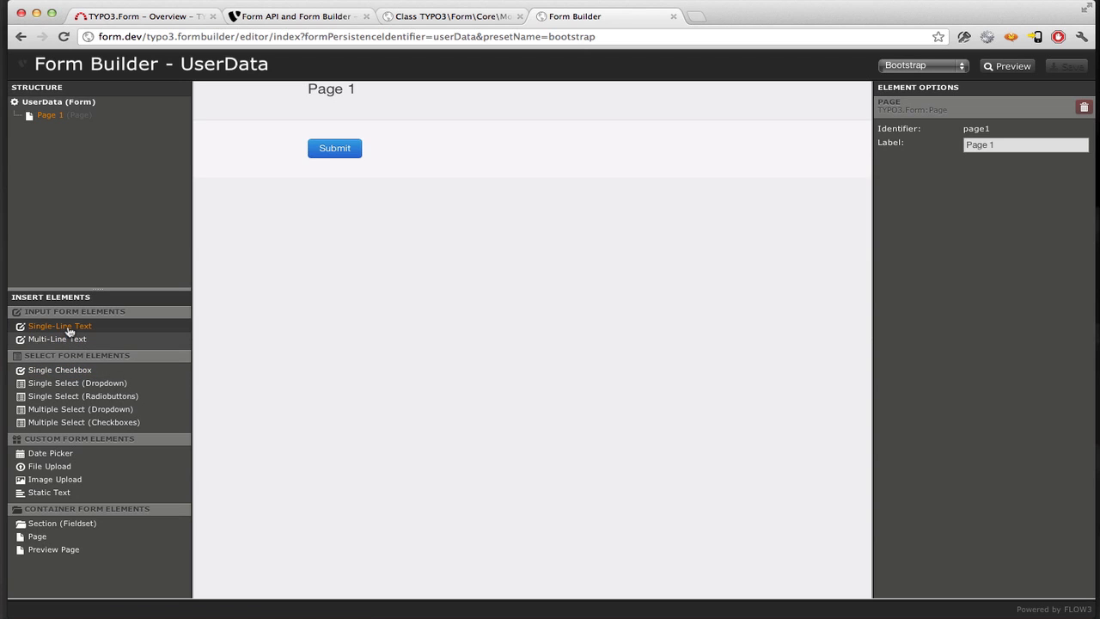
# - Add a required single-line field labelled 'Name' with a sample person's name as placeholder
pyautogui.click(68, 327)
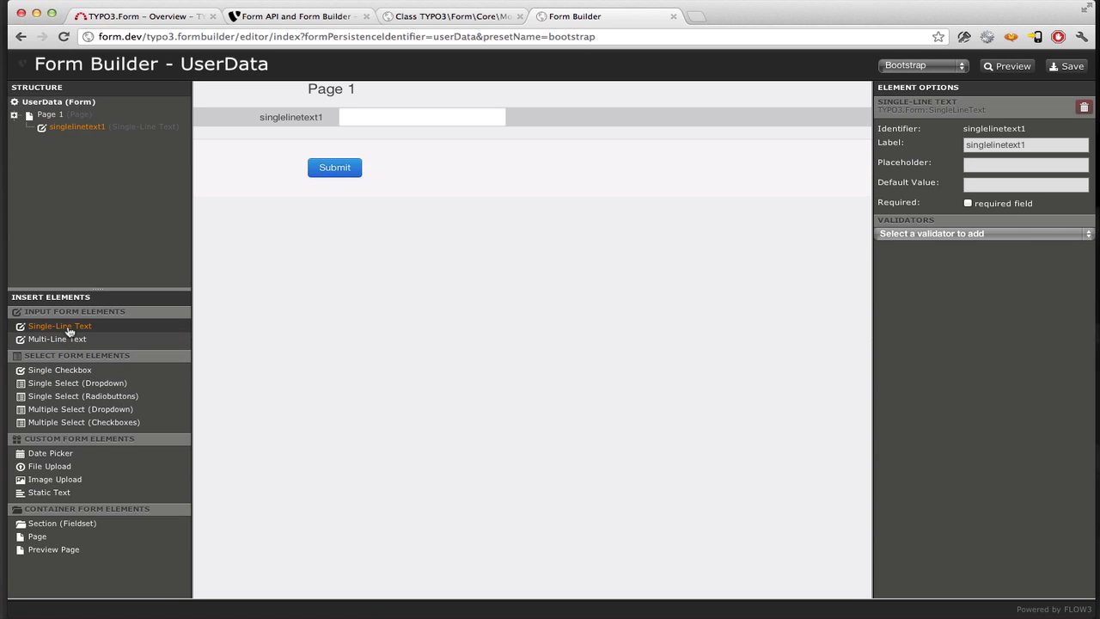
pyautogui.click(1050, 150)
pyautogui.write('Name')
pyautogui.press('Tab')
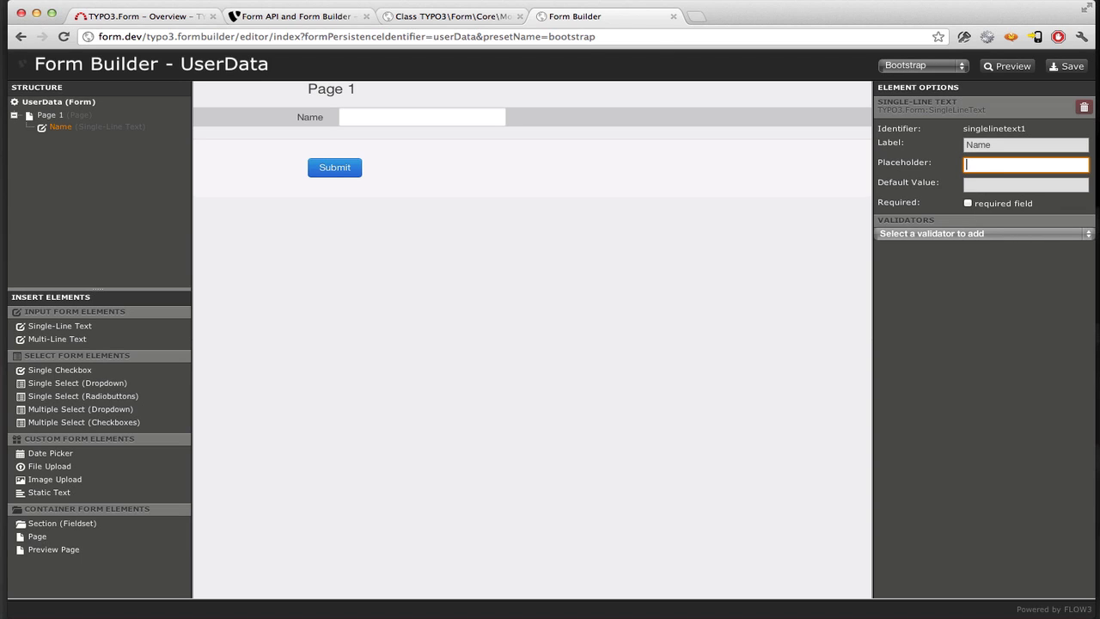
pyautogui.write('Egon Olsen')
pyautogui.click(967, 204)
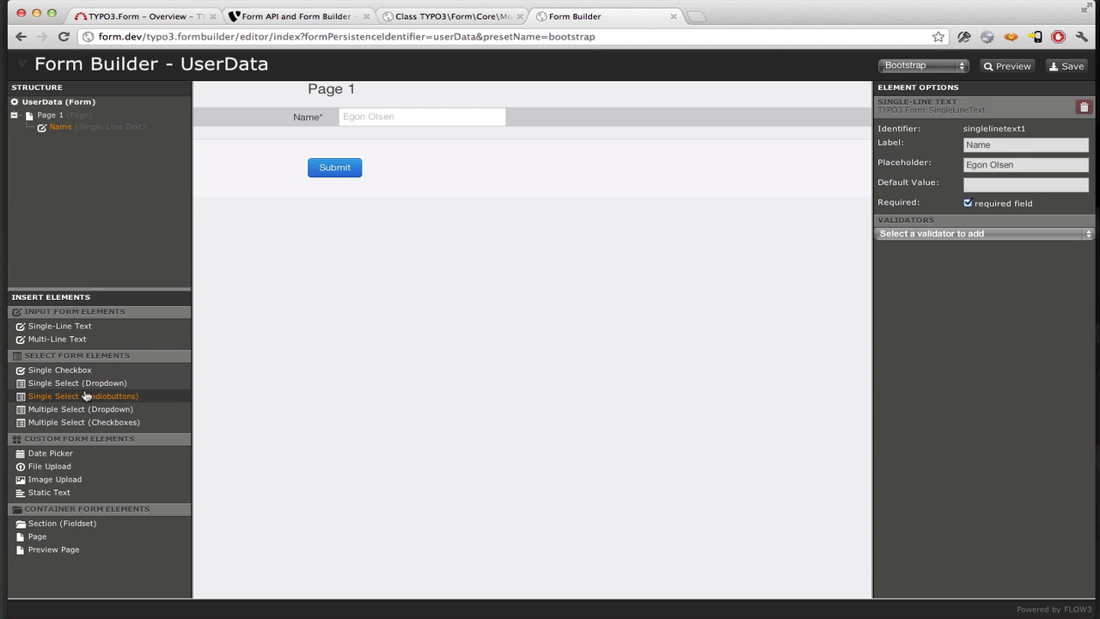
# - Add a single-line 'E-Mail' field with placeholder 'your email here' and an EMail validator
pyautogui.click(62, 327)
pyautogui.moveTo(1045, 142); pyautogui.dragTo(778, 146)
pyautogui.write('Email')
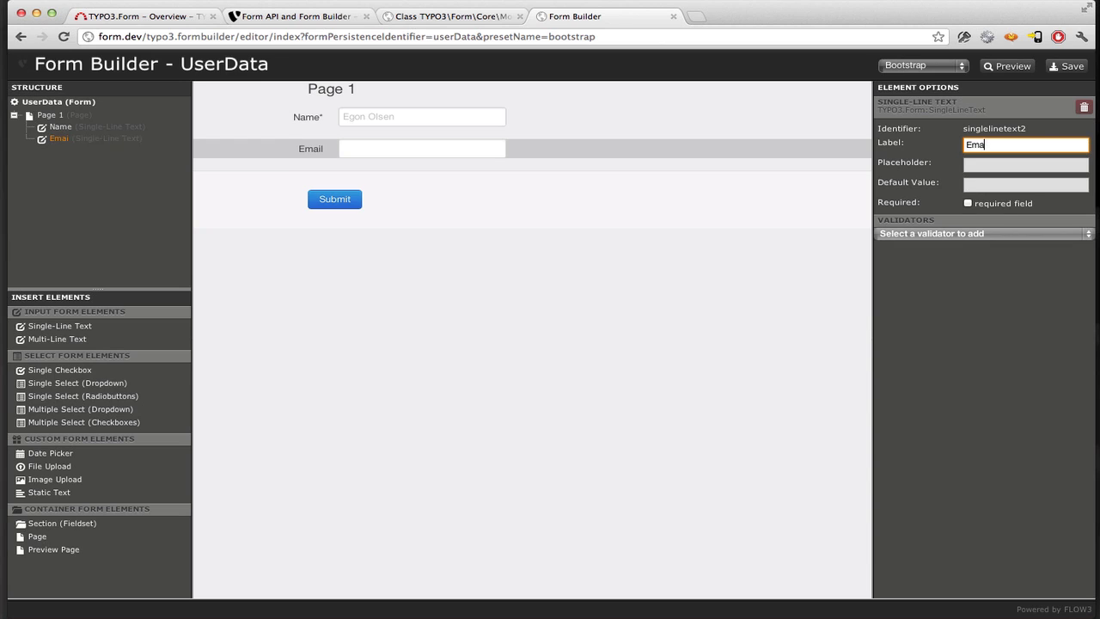
pyautogui.press('BackSpace')
pyautogui.press('BackSpace')
pyautogui.press('BackSpace')
pyautogui.press('BackSpace')
pyautogui.write('-Mail')
pyautogui.press('Tab')
pyautogui.write('y')
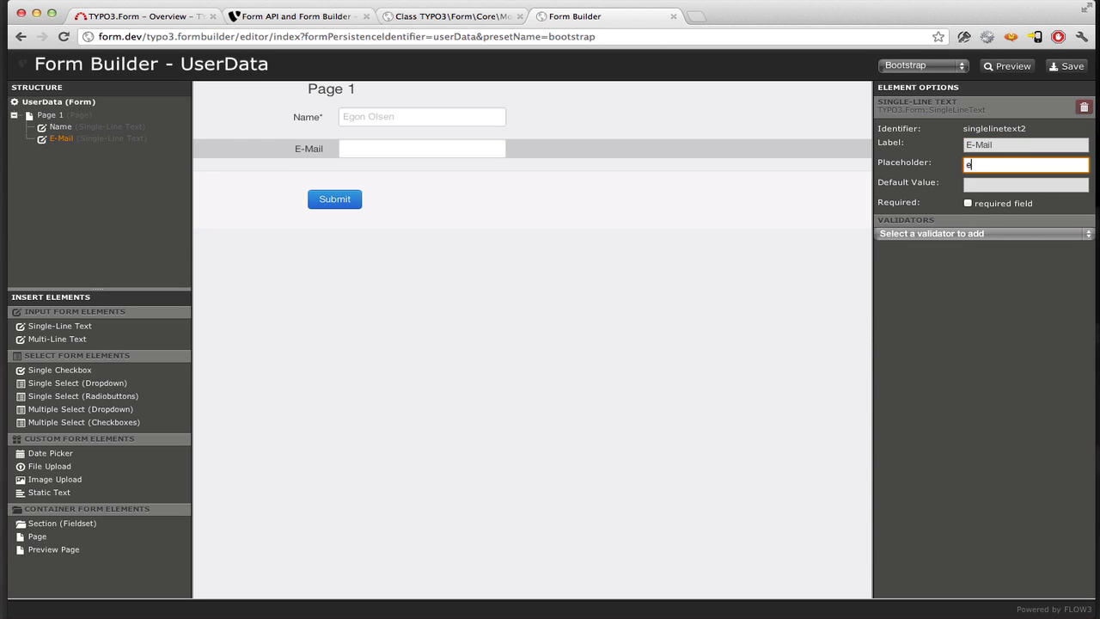
pyautogui.write('our email')
pyautogui.press('BackSpace')
pyautogui.press('BackSpace')
pyautogui.press('BackSpace')
pyautogui.press('BackSpace')
pyautogui.write('nail here')
pyautogui.click(914, 237)
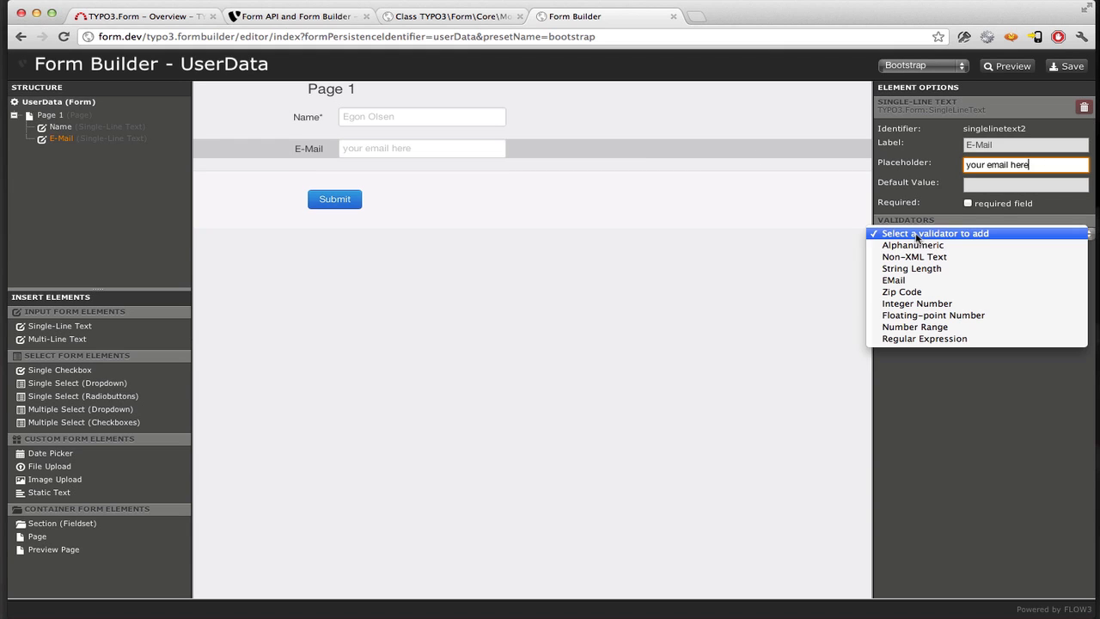
pyautogui.click(913, 282)
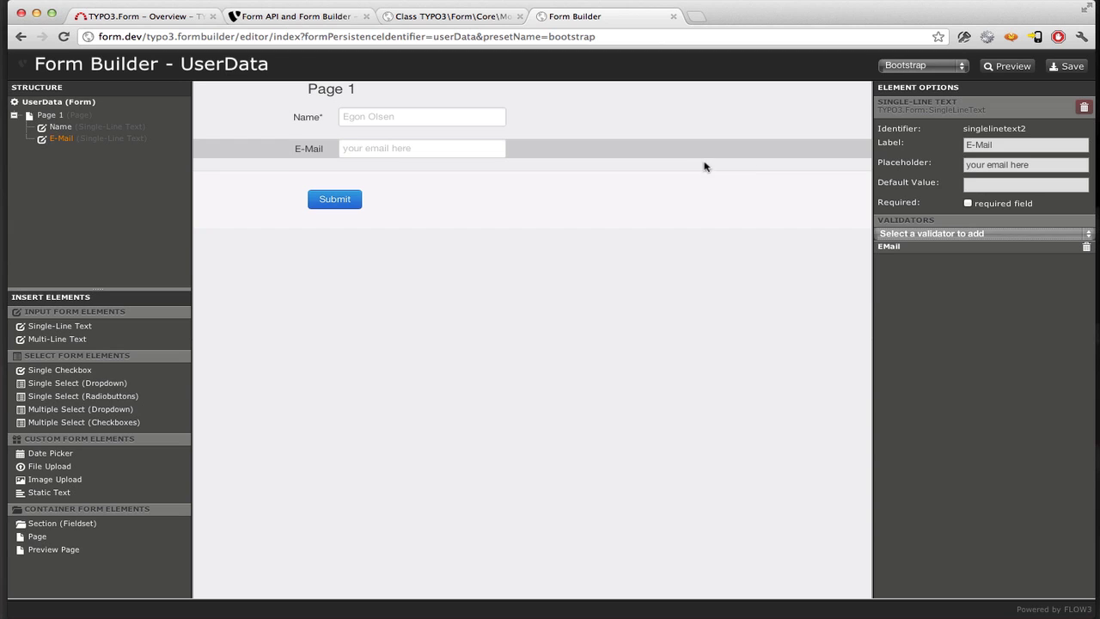
# - Save the form, open its live preview, and submit it empty to test validation
pyautogui.click(1050, 72)
pyautogui.click(1011, 69)
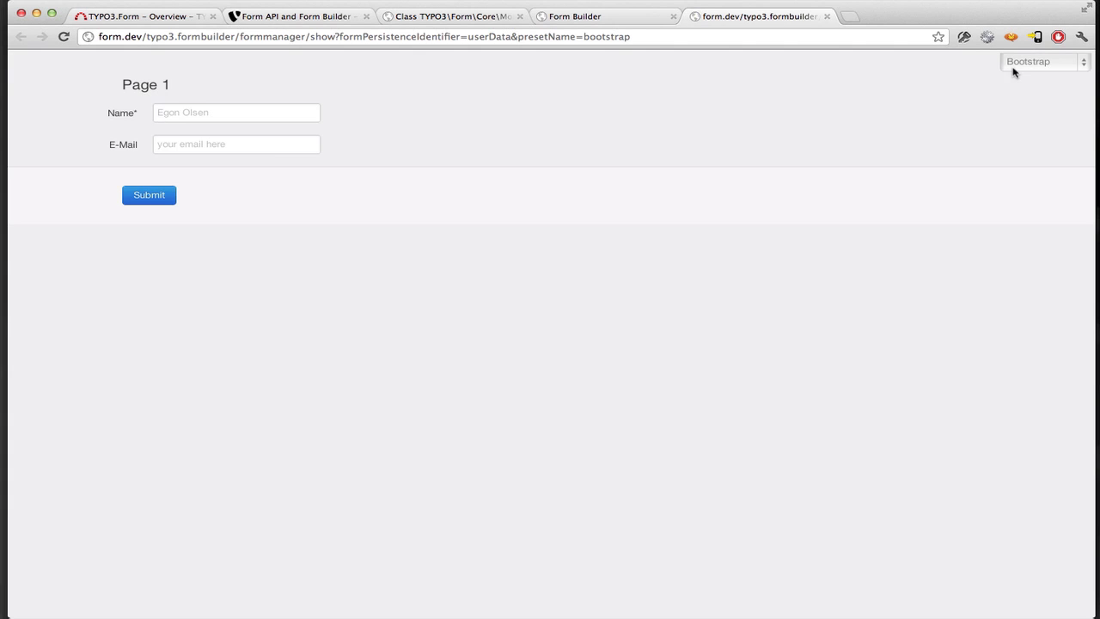
pyautogui.click(195, 112)
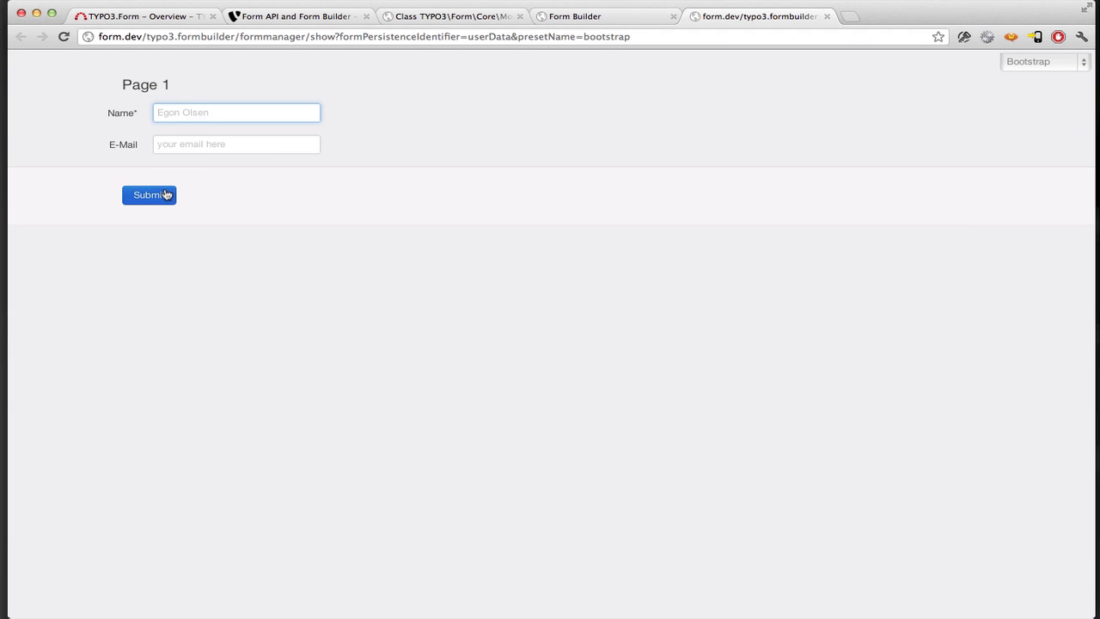
pyautogui.click(166, 195)
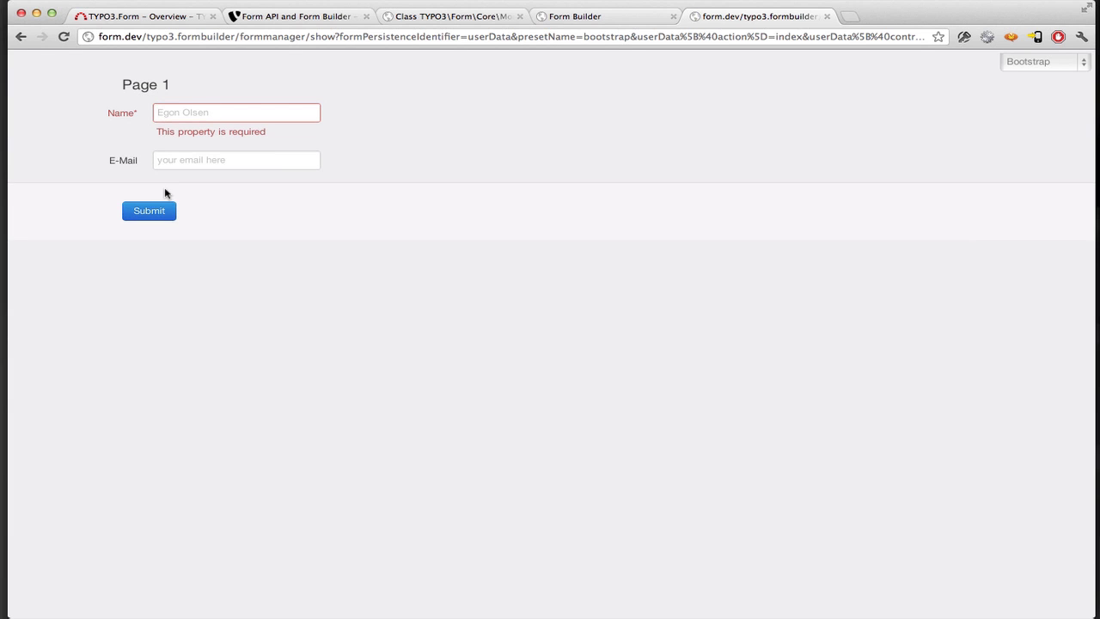
# - Fill in a name and the invalid e-mail 'asas', then submit the preview
pyautogui.click(221, 115)
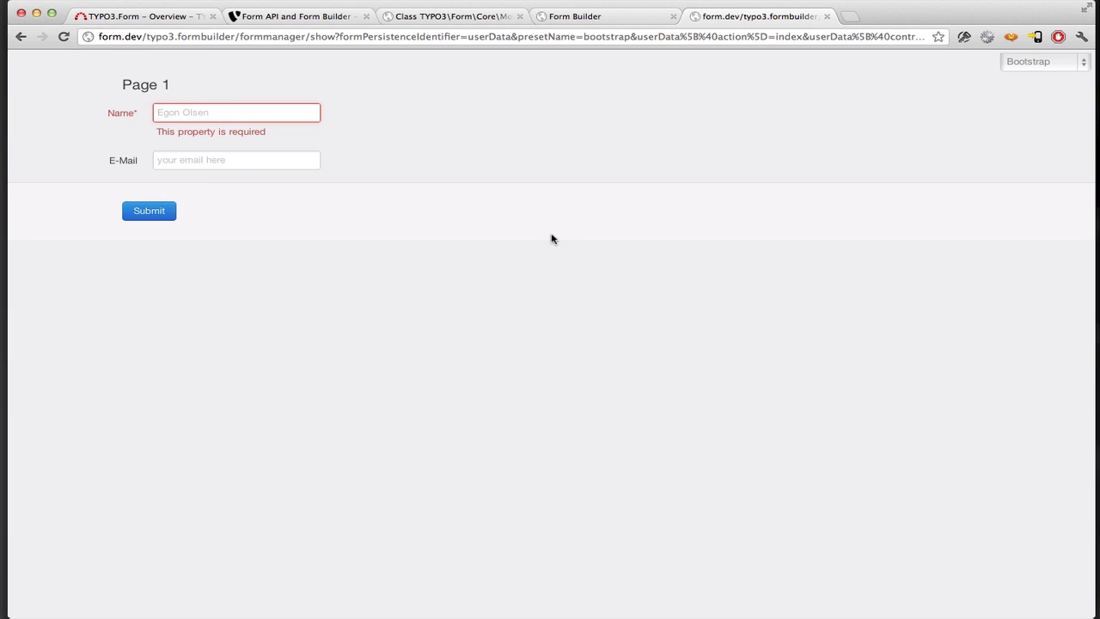
pyautogui.write('Test')
pyautogui.press('Tab')
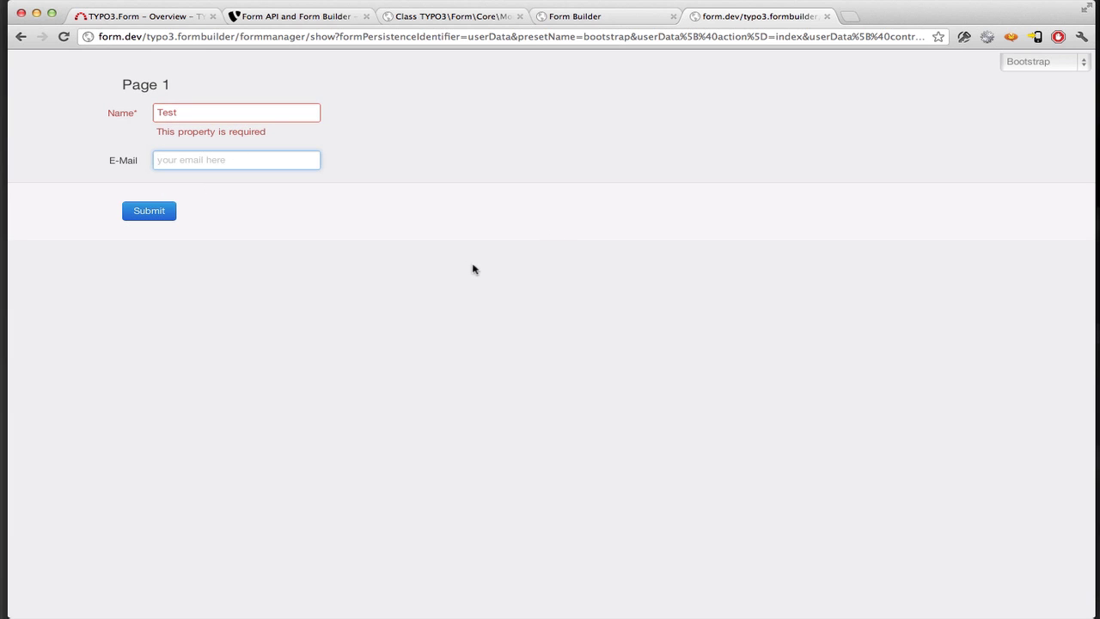
pyautogui.hotkey('shift', 'Tab')
pyautogui.write('Sebastian')
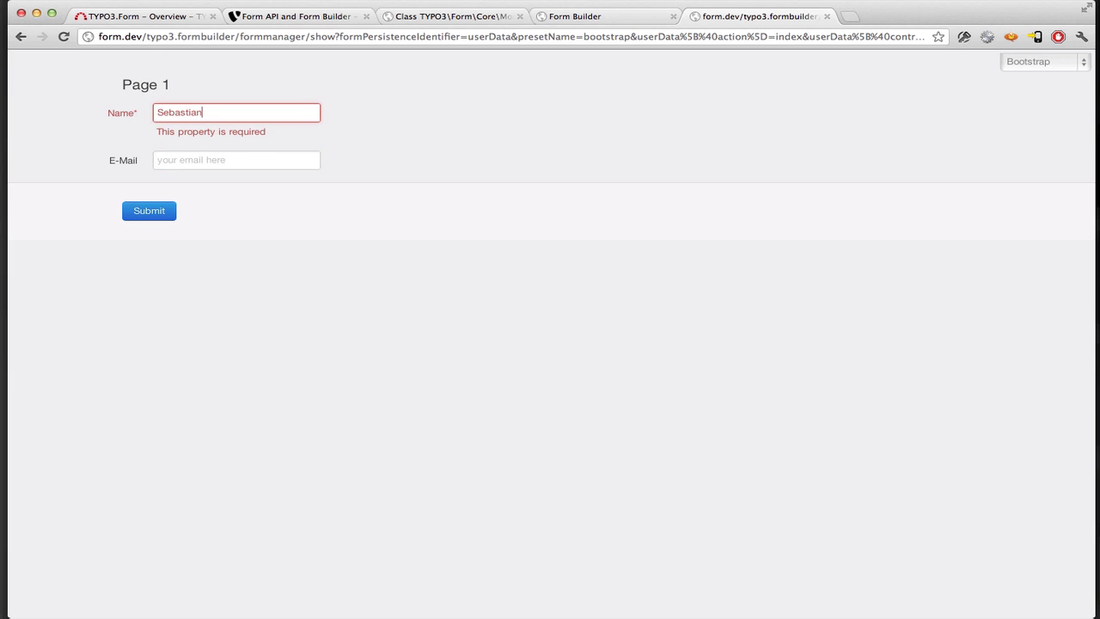
pyautogui.press('Tab')
pyautogui.write('asas')
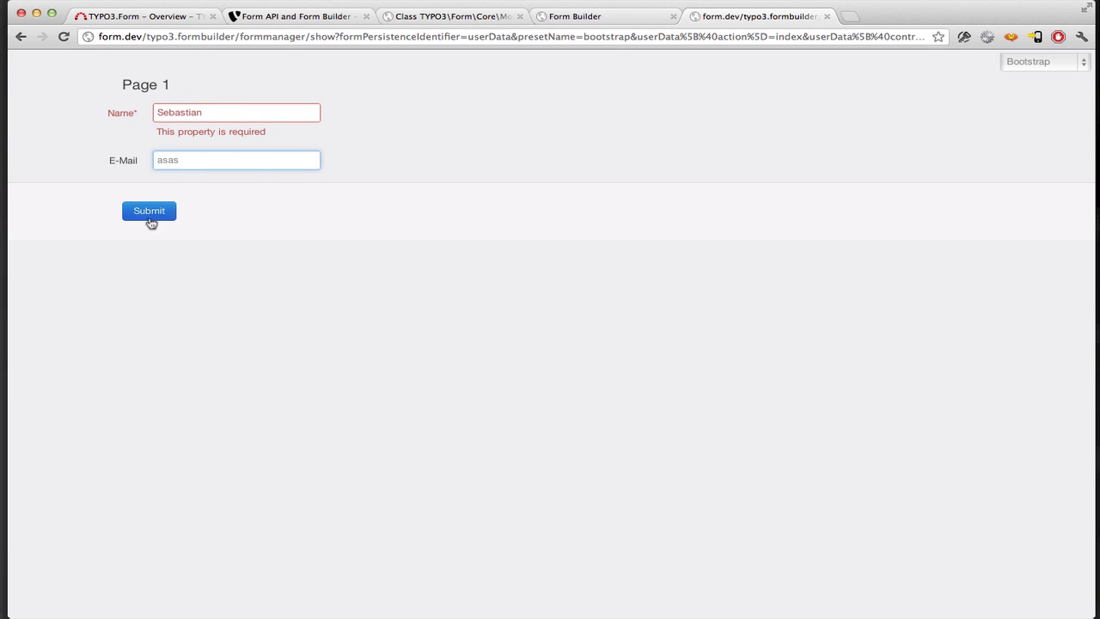
pyautogui.click(149, 215)
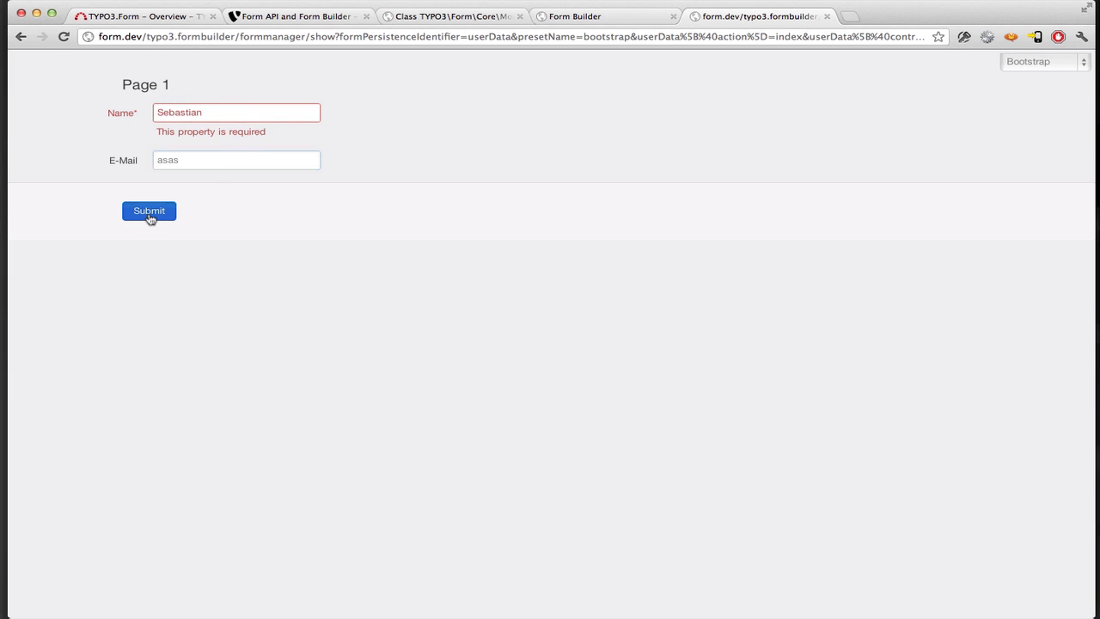
# - Replace the e-mail with a valid typo3.org address and submit the form
pyautogui.doubleClick(189, 144)
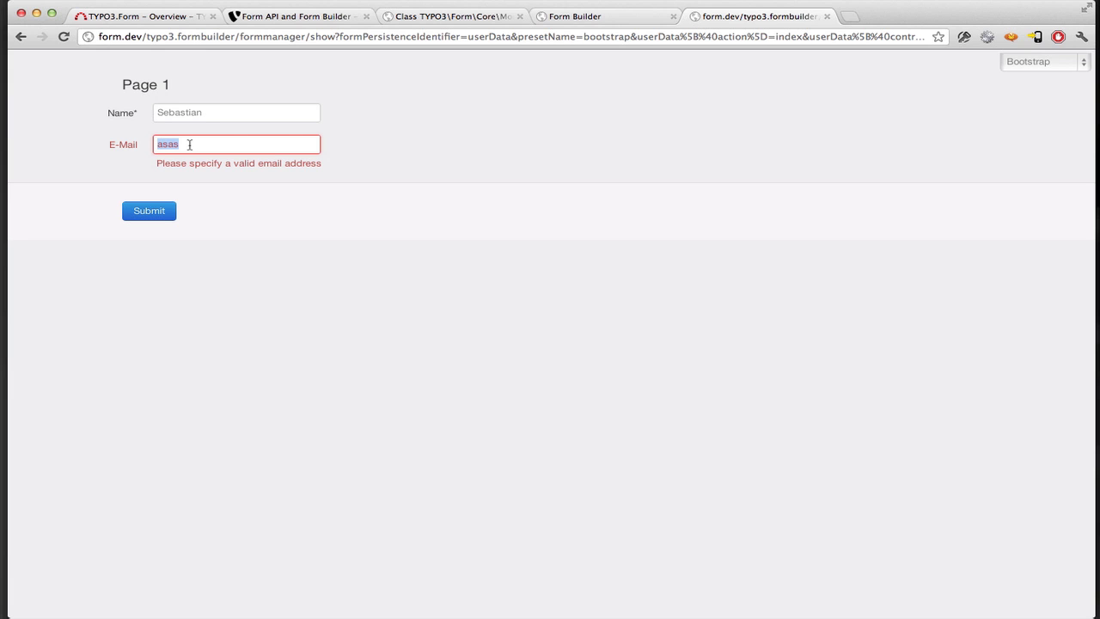
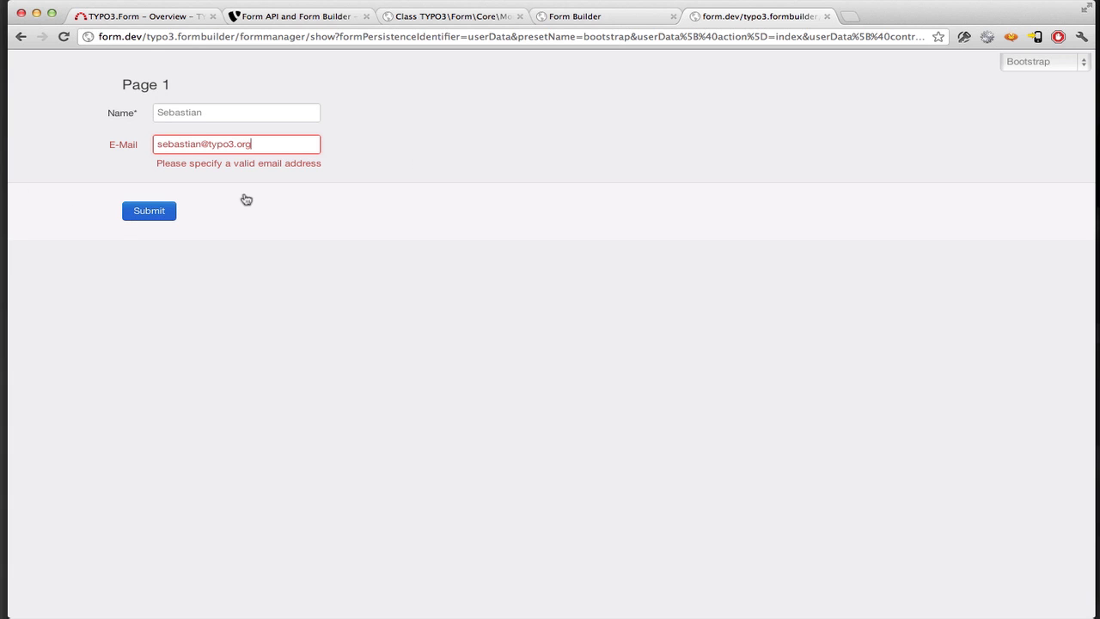
pyautogui.click(145, 203)
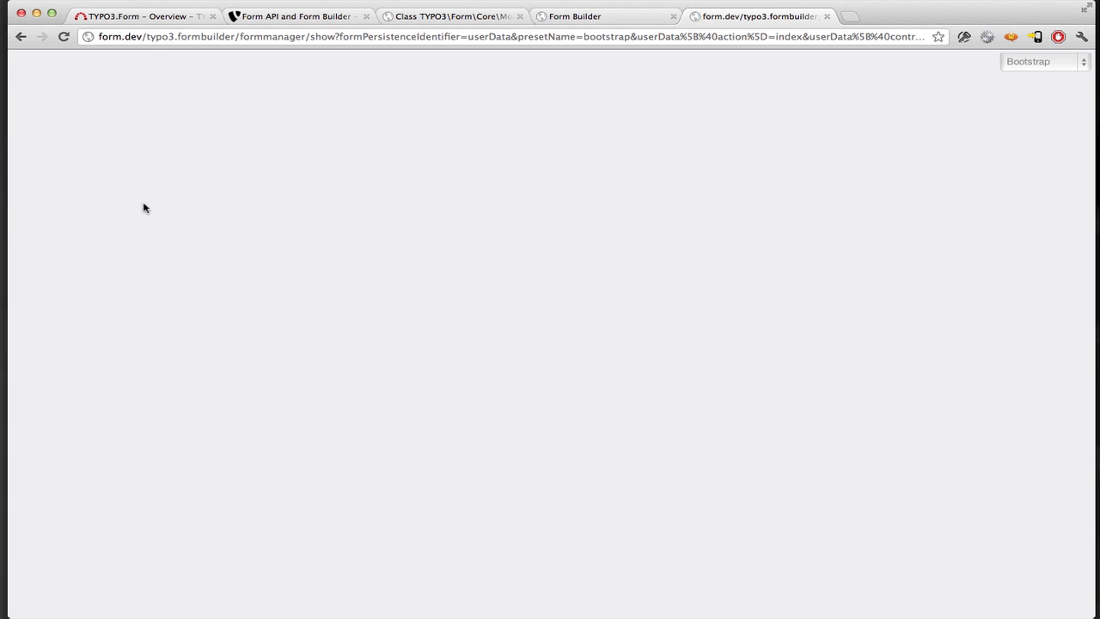
# - Add a second page with a radio question labelled 'Your Favourite Programming Language'
pyautogui.click(626, 16)
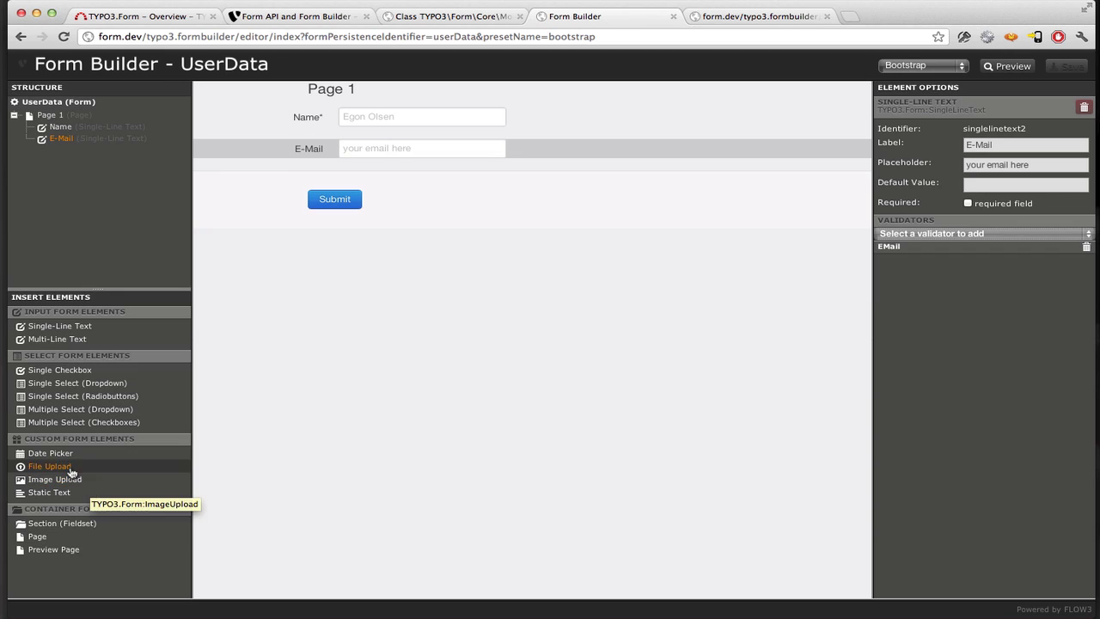
pyautogui.click(59, 539)
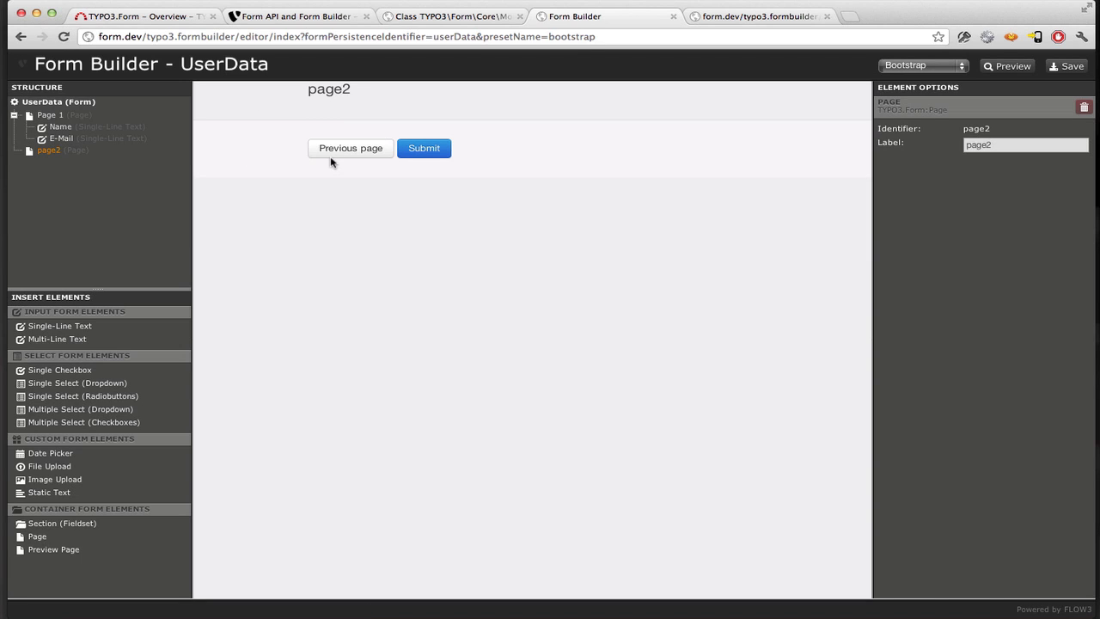
pyautogui.click(100, 400)
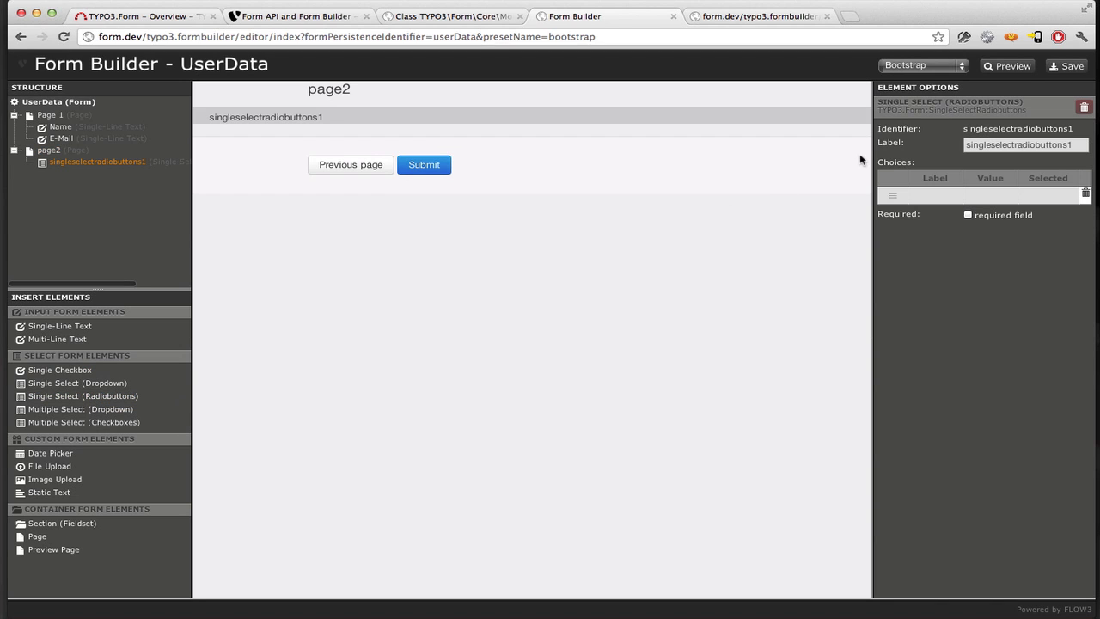
pyautogui.doubleClick(973, 146)
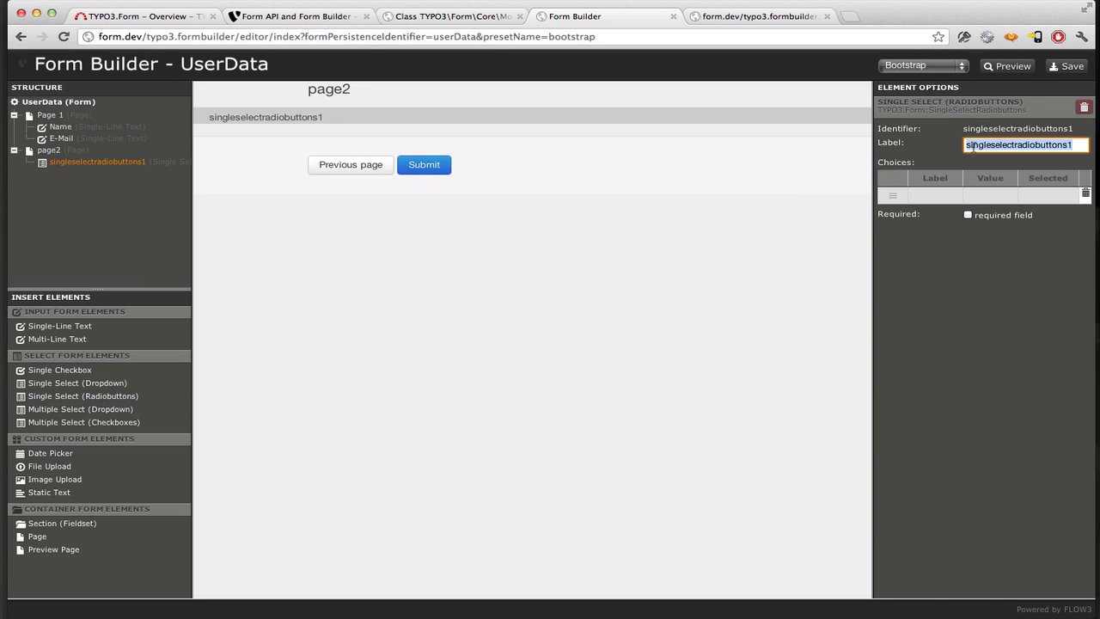
pyautogui.write('Favourite Pro')
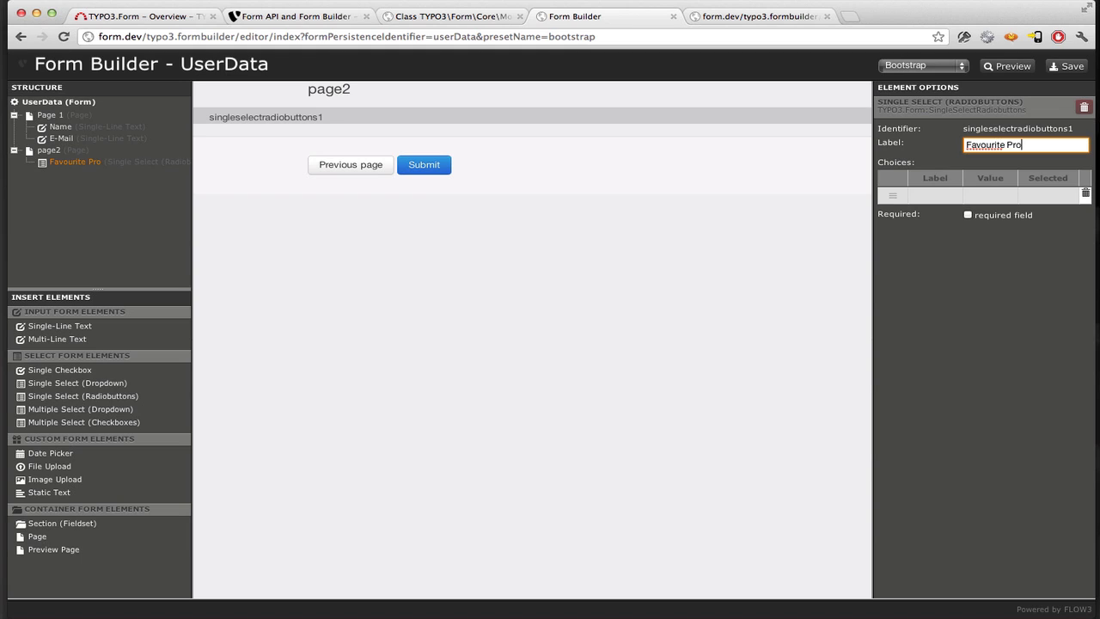
pyautogui.hotkey('ctrl', 'a')
pyautogui.write('Your F')
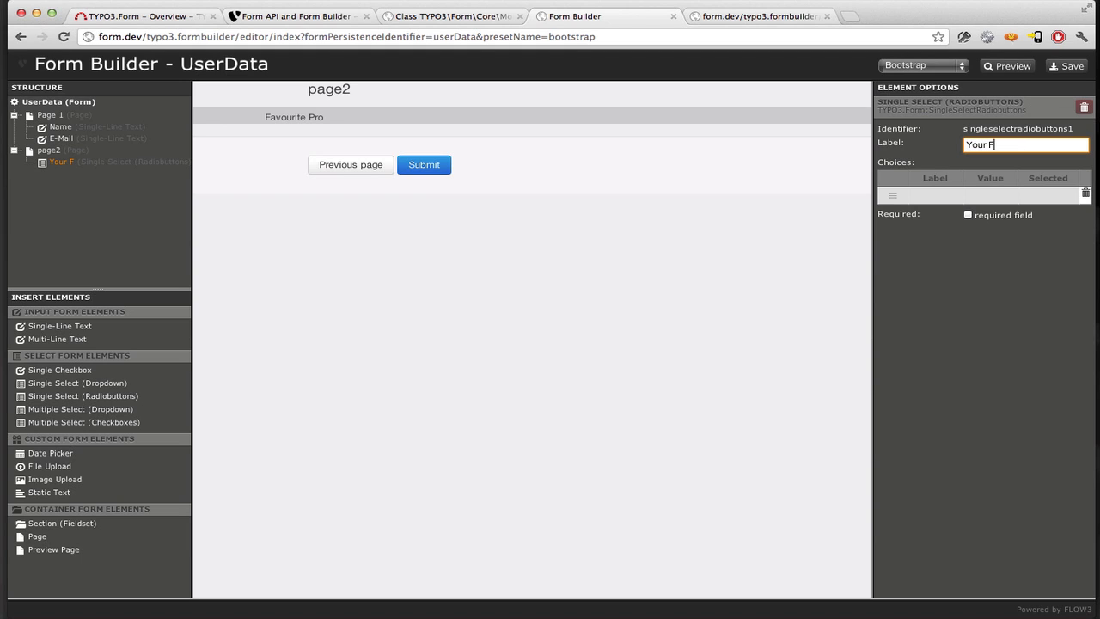
pyautogui.write('avourite Program')
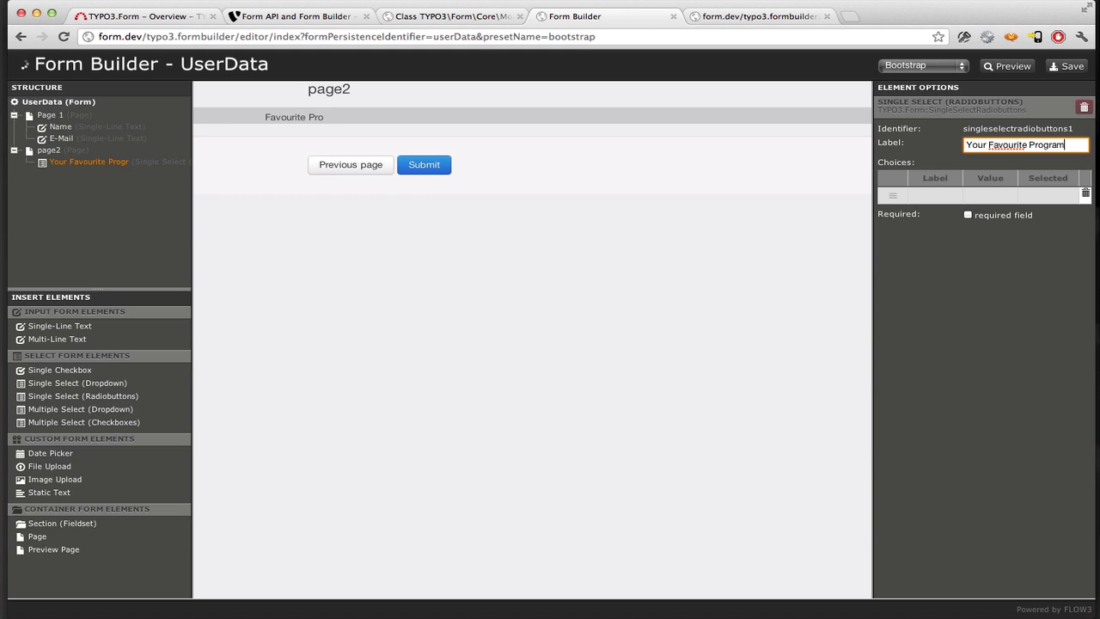
pyautogui.write('ming Language')
pyautogui.click(989, 206)
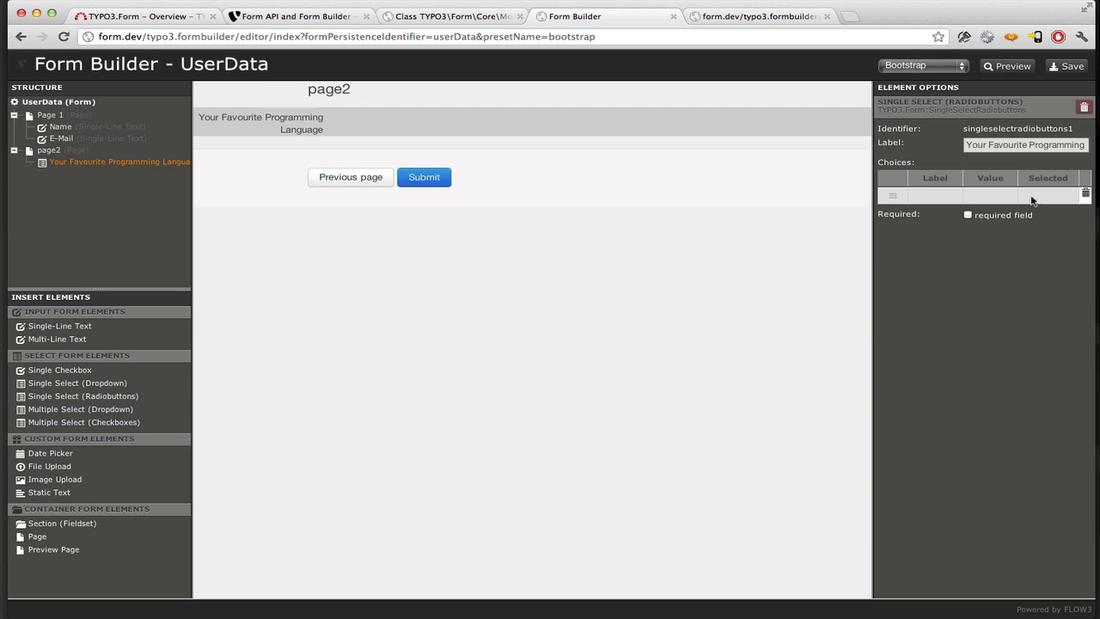
# - Enter the first radio choices: PHP, and Java with value 'java'
pyautogui.click(950, 201)
pyautogui.write('PP')
pyautogui.write('PH')
pyautogui.press('Return')
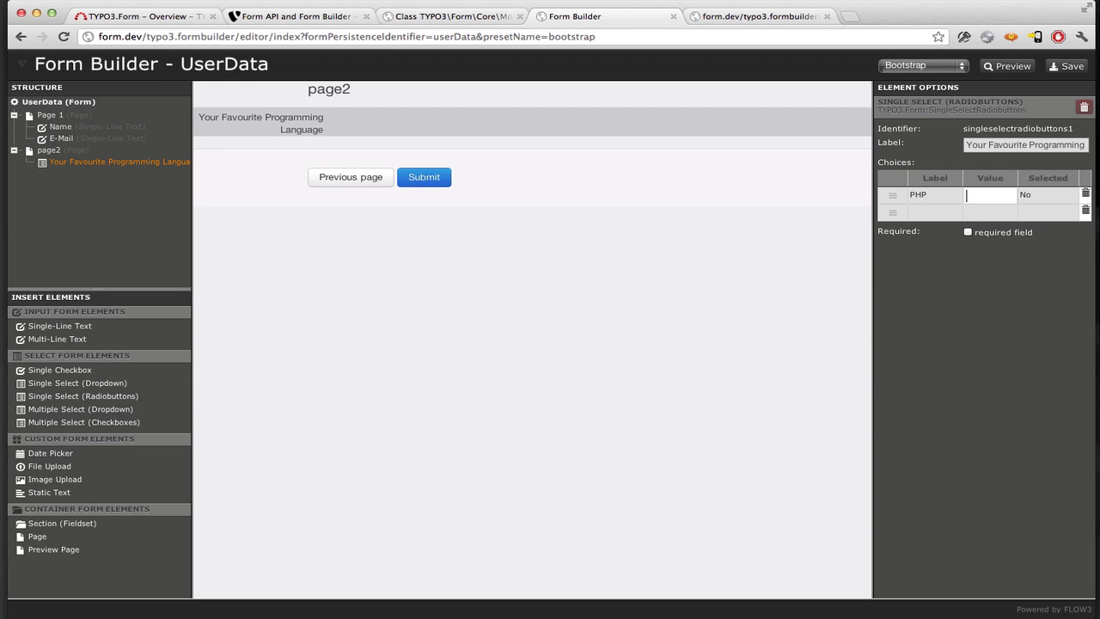
pyautogui.write('Java')
pyautogui.press('Tab')
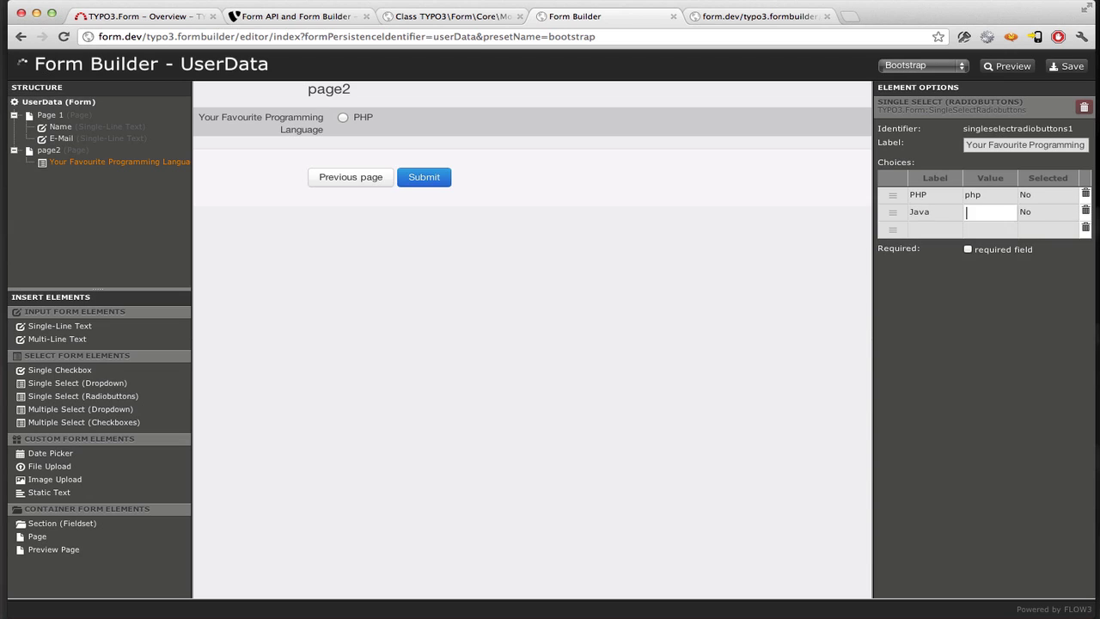
pyautogui.write('jaba')
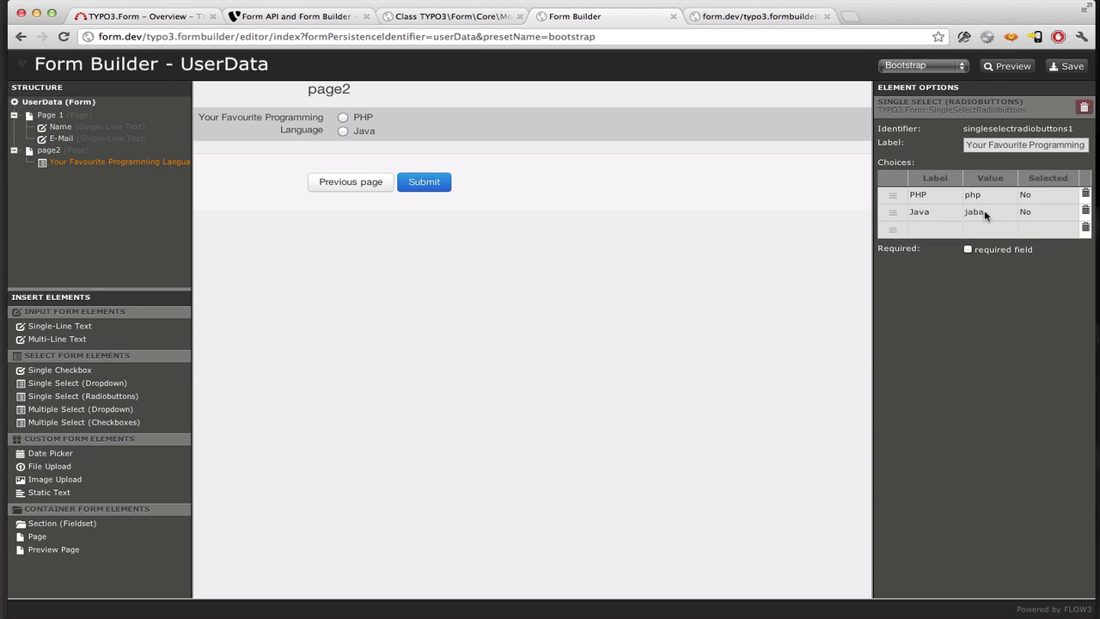
pyautogui.doubleClick(982, 212)
pyautogui.write('java')
pyautogui.press('Return')
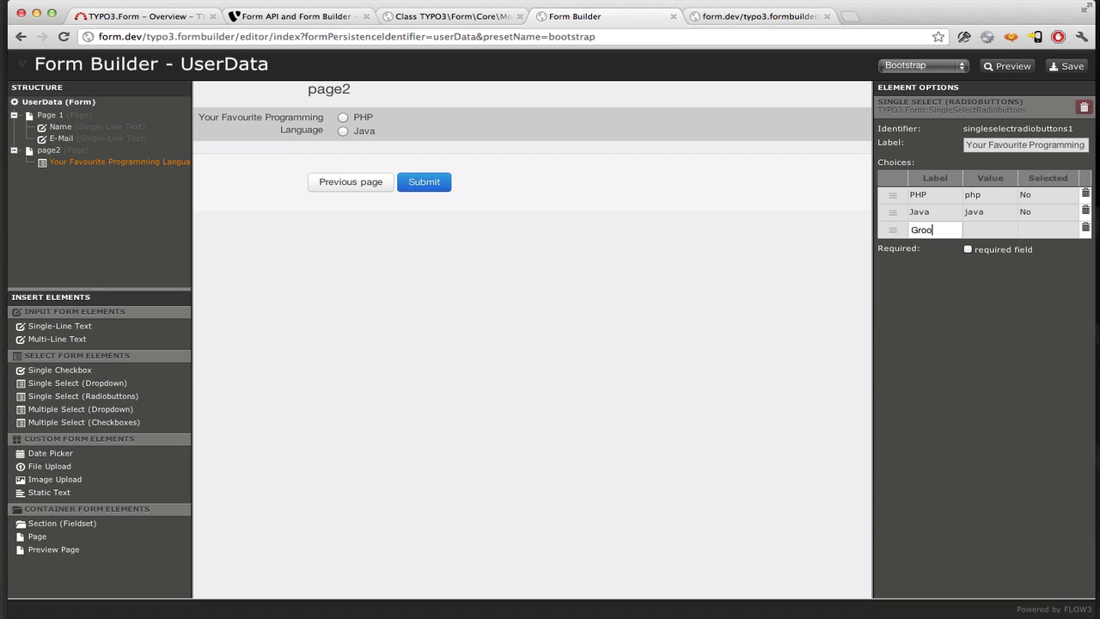
# - Add the remaining choices Groovy (value 'groovy'), Ruby and 'what else?'
pyautogui.write('Groovy')
pyautogui.press('Tab')
pyautogui.write('Gr')
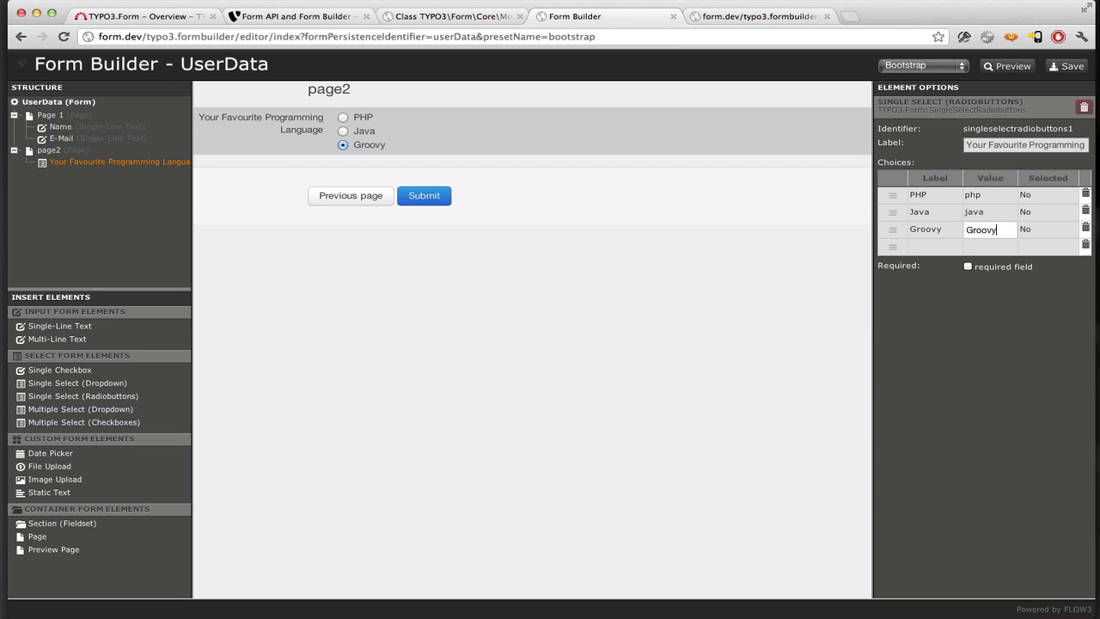
pyautogui.write('oov')
pyautogui.press('BackSpace')
pyautogui.press('BackSpace')
pyautogui.press('BackSpace')
pyautogui.press('BackSpace')
pyautogui.press('BackSpace')
pyautogui.write('groovy')
pyautogui.press('Tab')
pyautogui.press('Tab')
pyautogui.write('Rb')
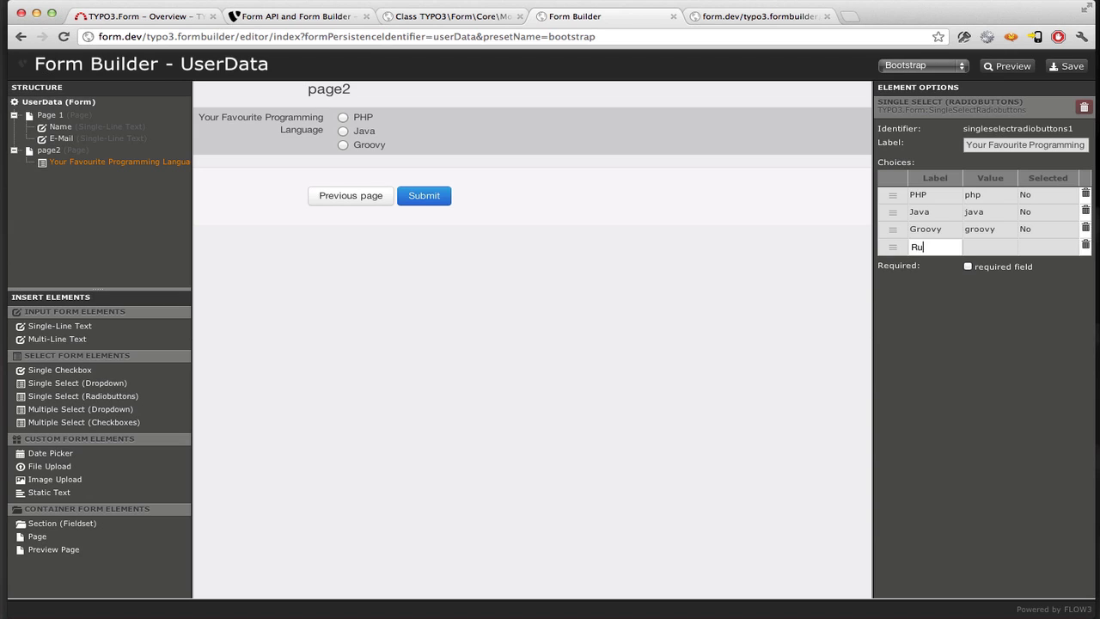
pyautogui.write('by')
pyautogui.press('Tab')
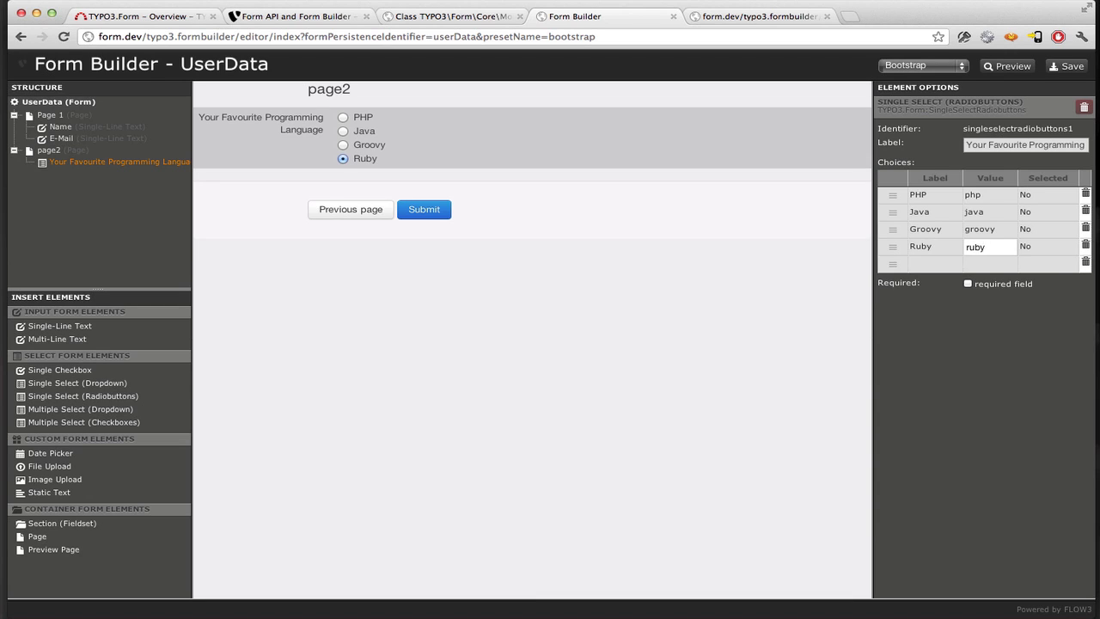
pyautogui.press('Tab')
pyautogui.press('Tab')
pyautogui.write('what ')
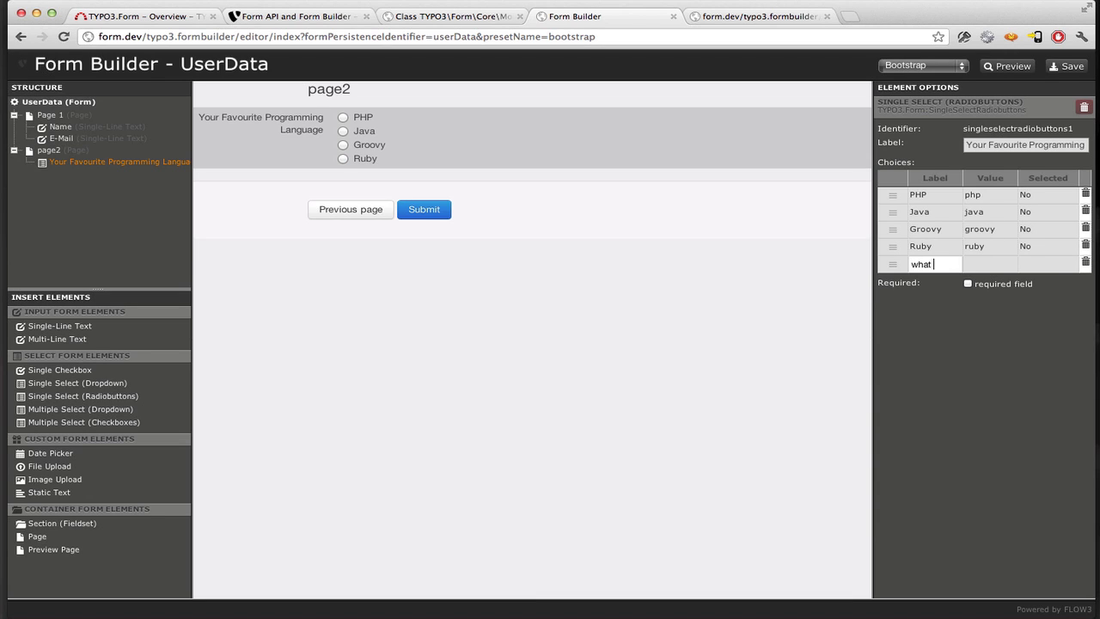
pyautogui.write('else?')
pyautogui.press('Tab')
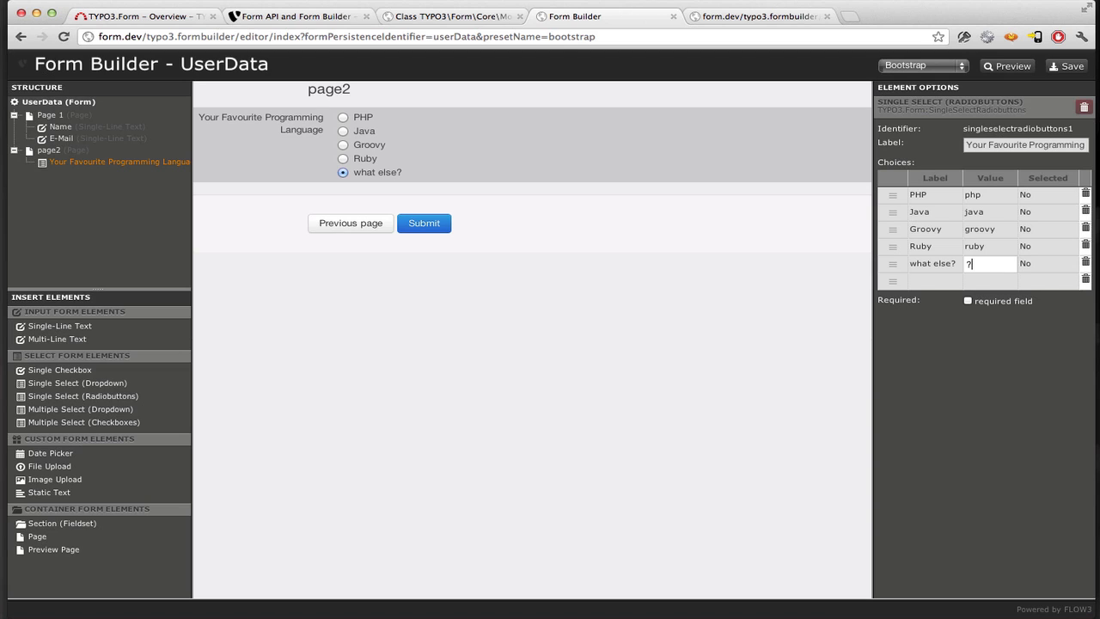
pyautogui.press('Return')
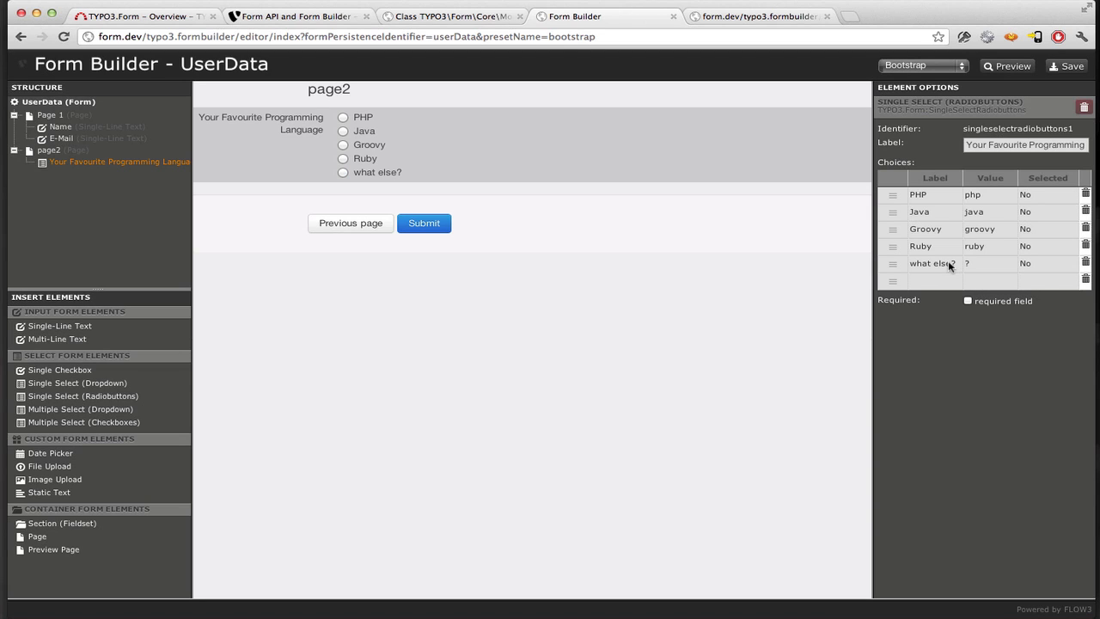
# - Delete 'what else?' and drag choices into the order Ruby, Java, PHP, Groovy
pyautogui.click(1085, 263)
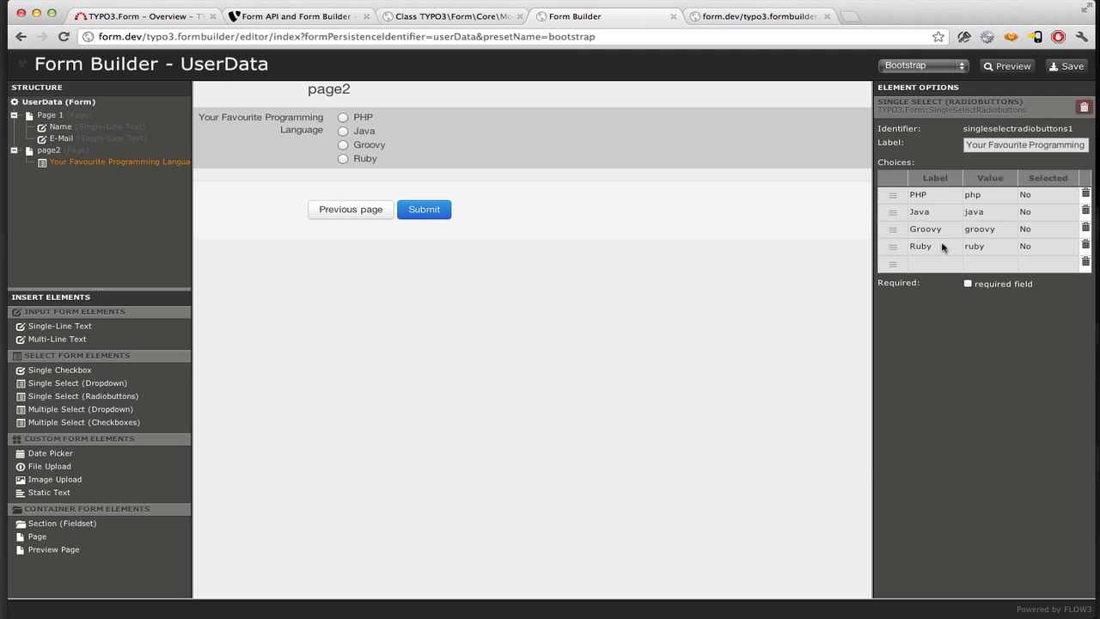
pyautogui.moveTo(894, 210); pyautogui.dragTo(893, 209)
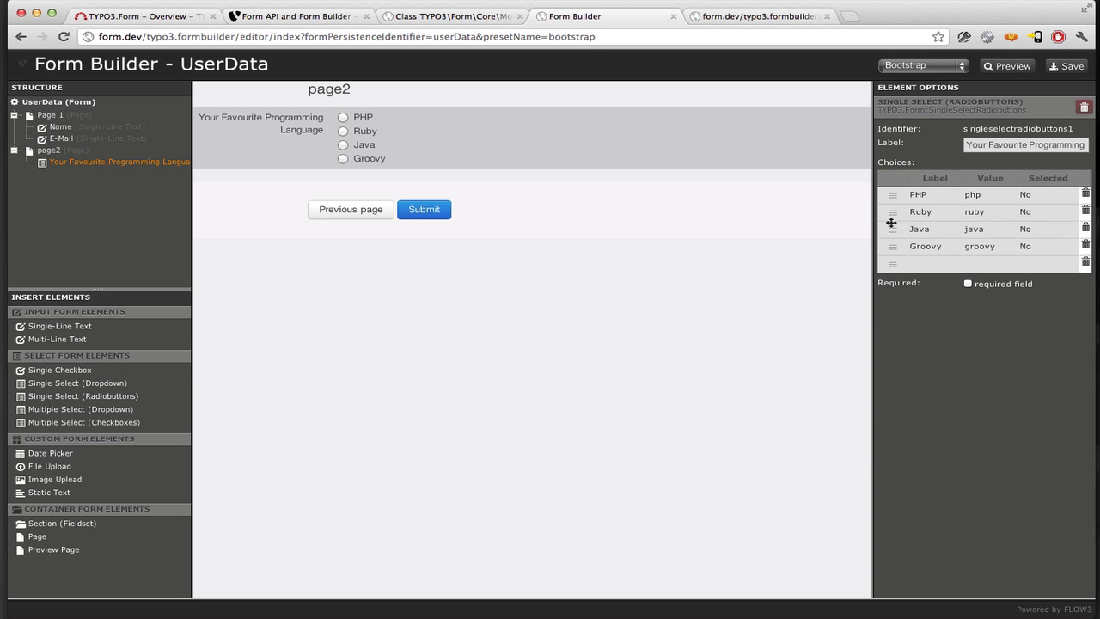
pyautogui.moveTo(893, 194); pyautogui.dragTo(892, 231)
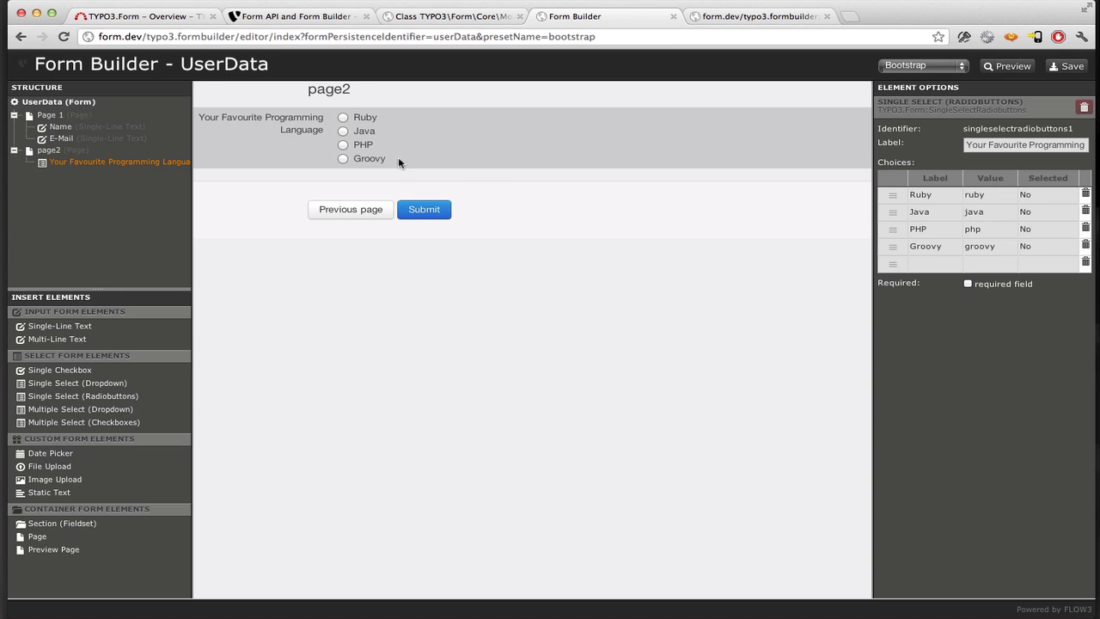
pyautogui.click(80, 138)
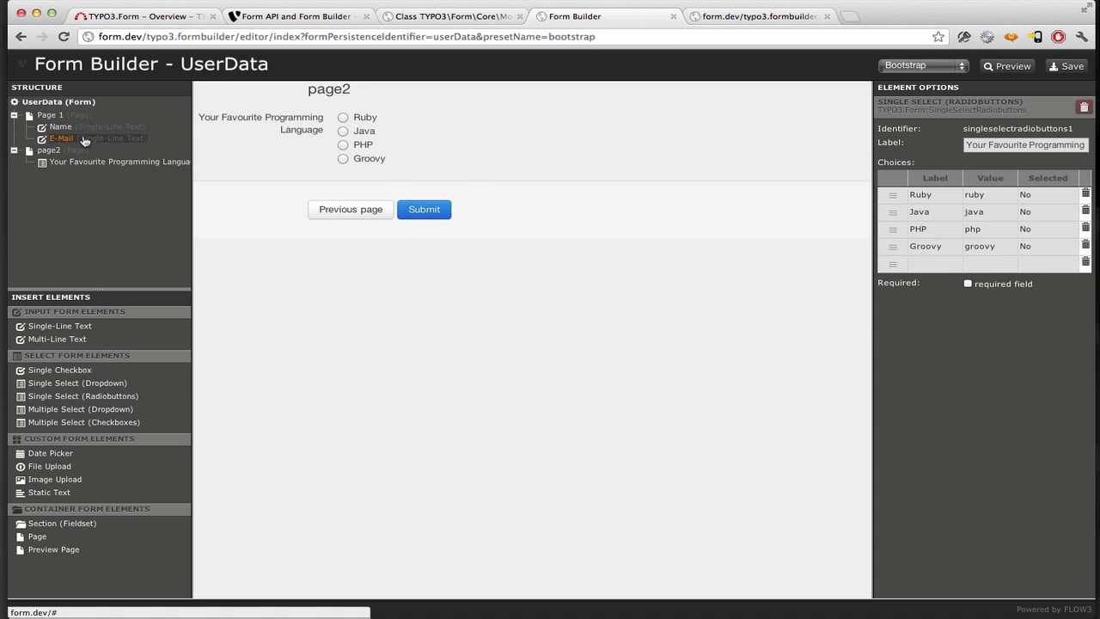
# - Add an image upload field labelled 'Your Avatar Image' below E-Mail and save the form
pyautogui.click(74, 480)
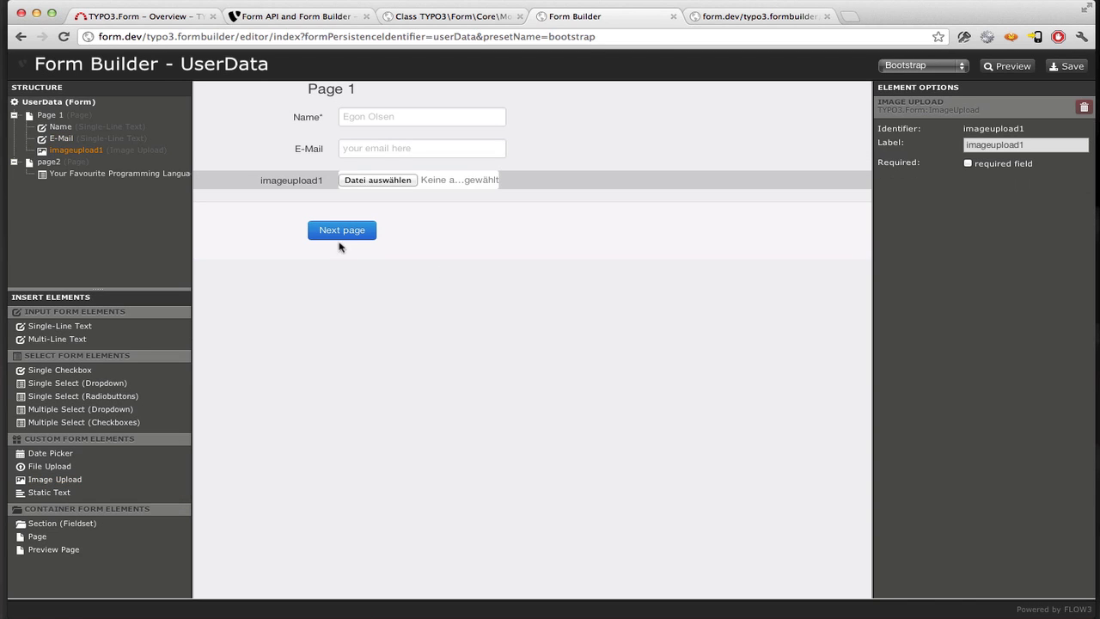
pyautogui.doubleClick(1061, 151)
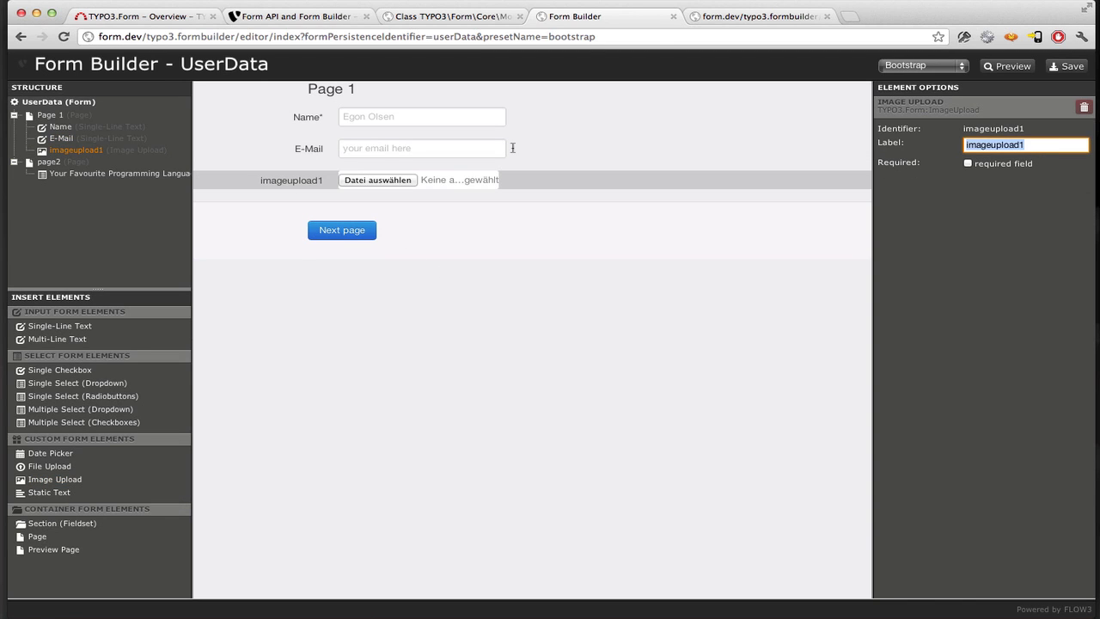
pyautogui.write('Your Avatat')
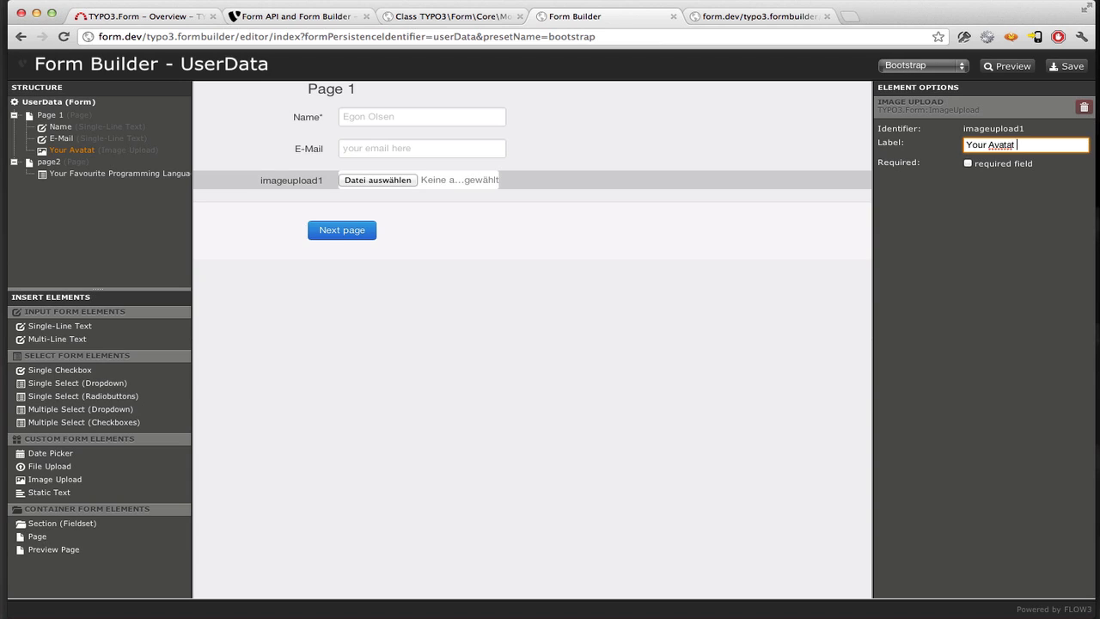
pyautogui.press('BackSpace')
pyautogui.press('BackSpace')
pyautogui.write('r Image')
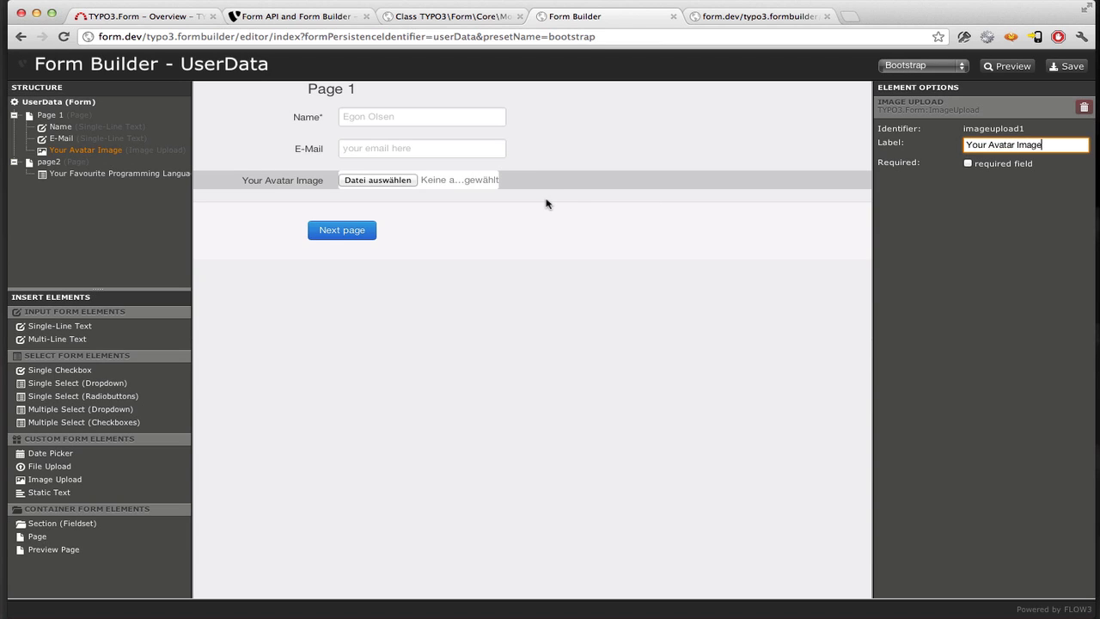
pyautogui.click(547, 203)
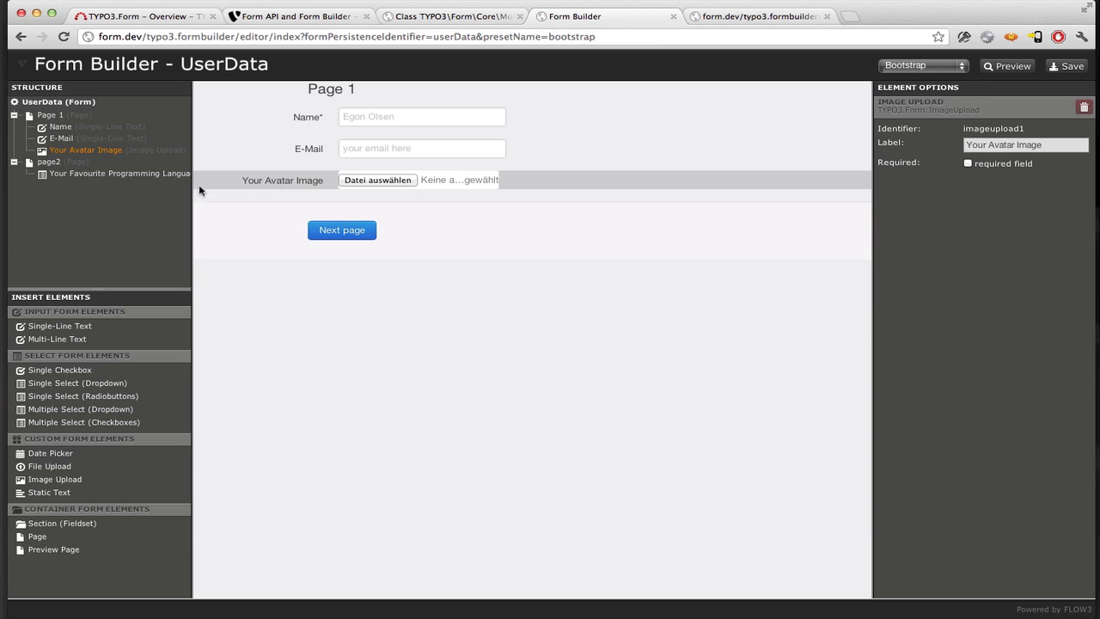
pyautogui.click(1069, 69)
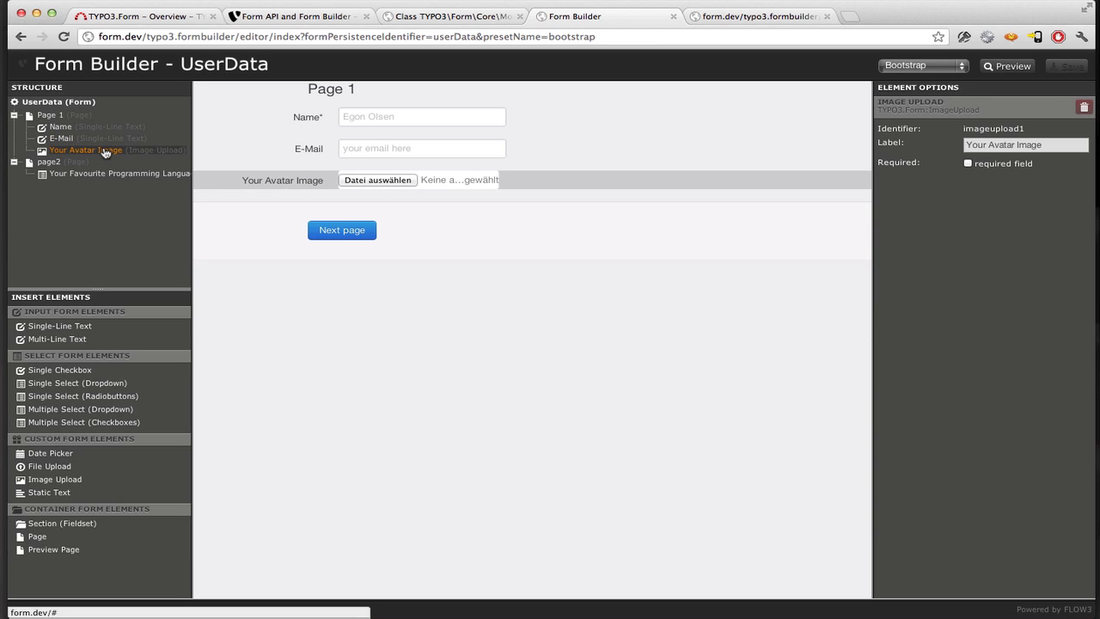
# - Reload the rendered form, choose sk.jpg as the avatar, and submit page 1
pyautogui.click(760, 17)
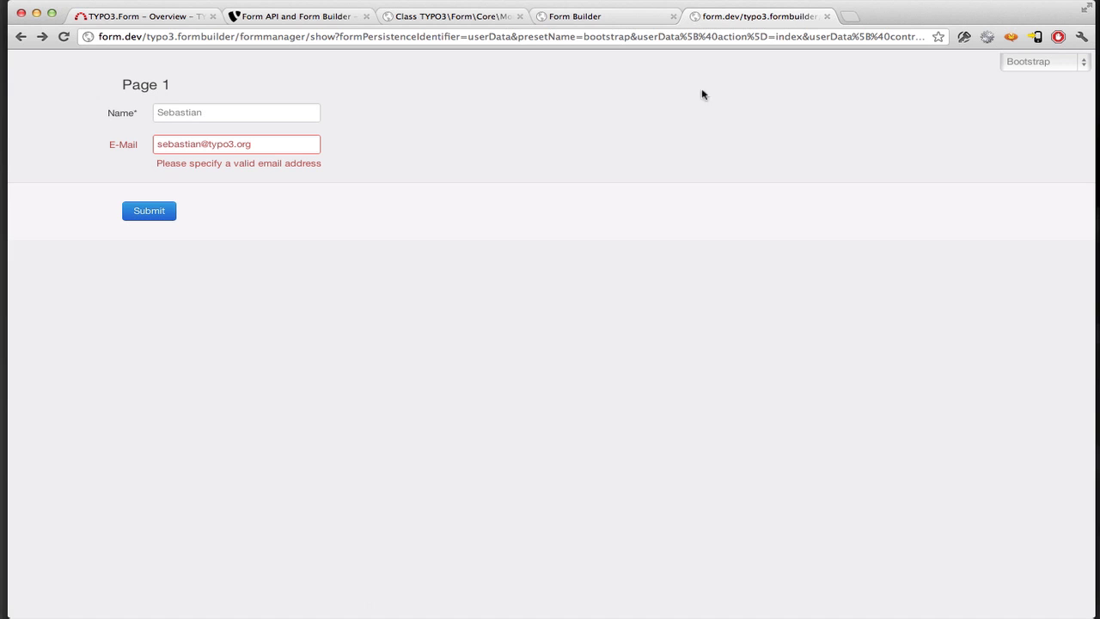
pyautogui.press('super+r')
pyautogui.click(673, 141)
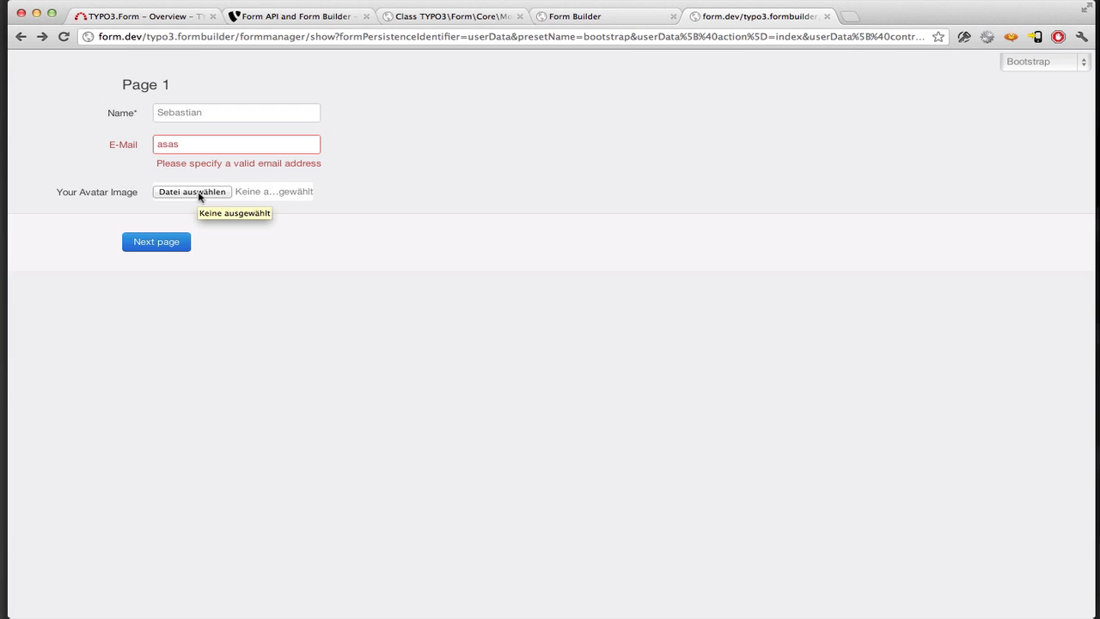
pyautogui.click(198, 196)
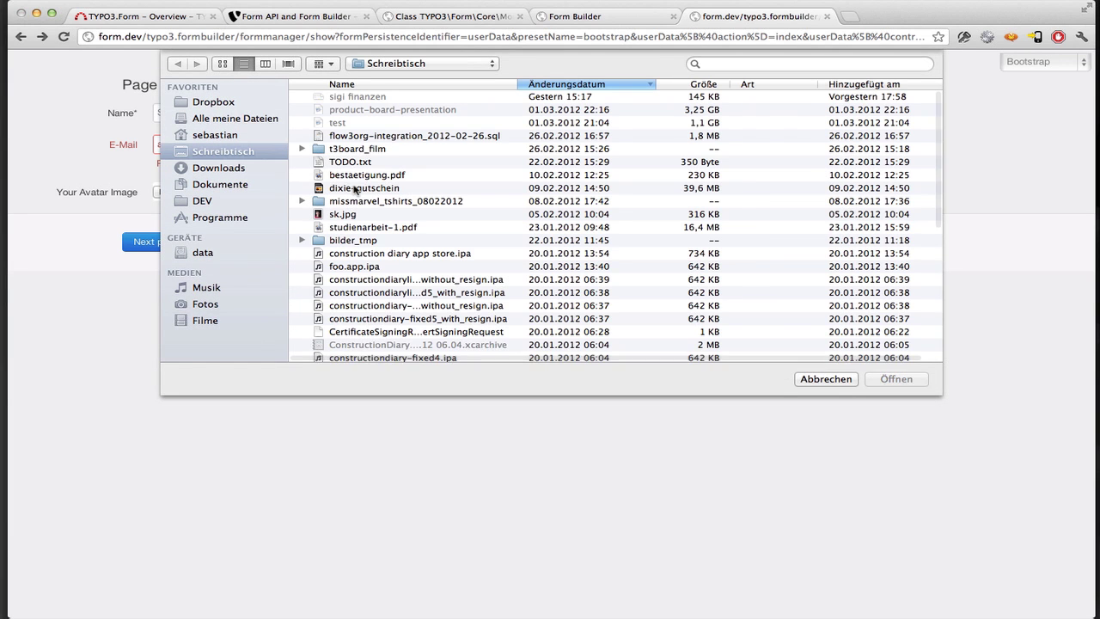
pyautogui.doubleClick(354, 214)
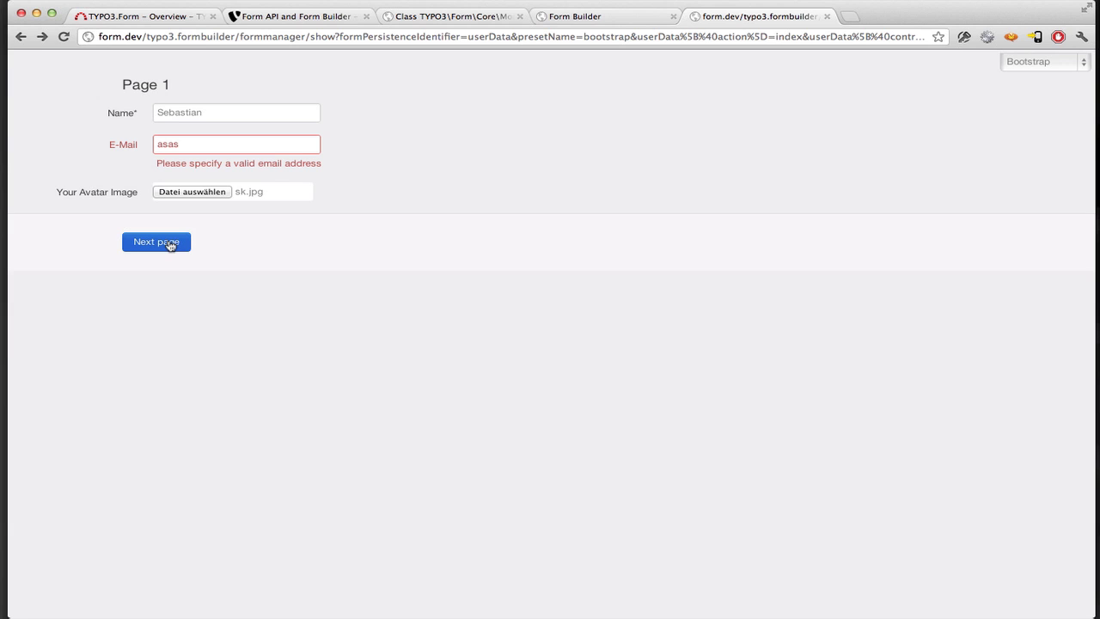
pyautogui.click(171, 244)
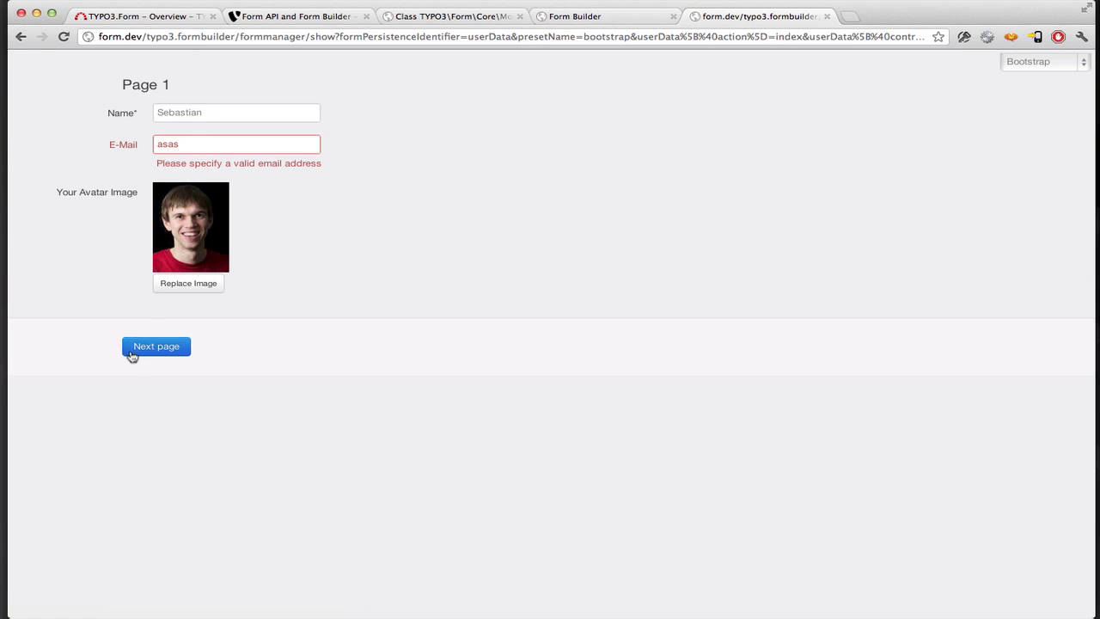
# - Try replacing the uploaded avatar, cancel, and open sk.jpg at full size
pyautogui.click(191, 284)
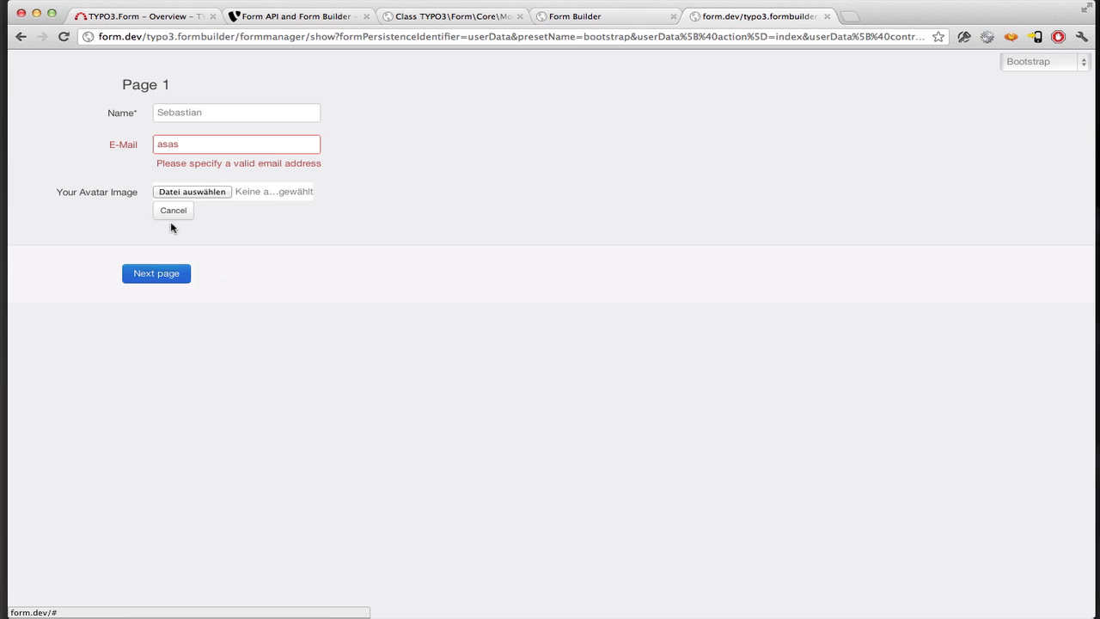
pyautogui.click(175, 213)
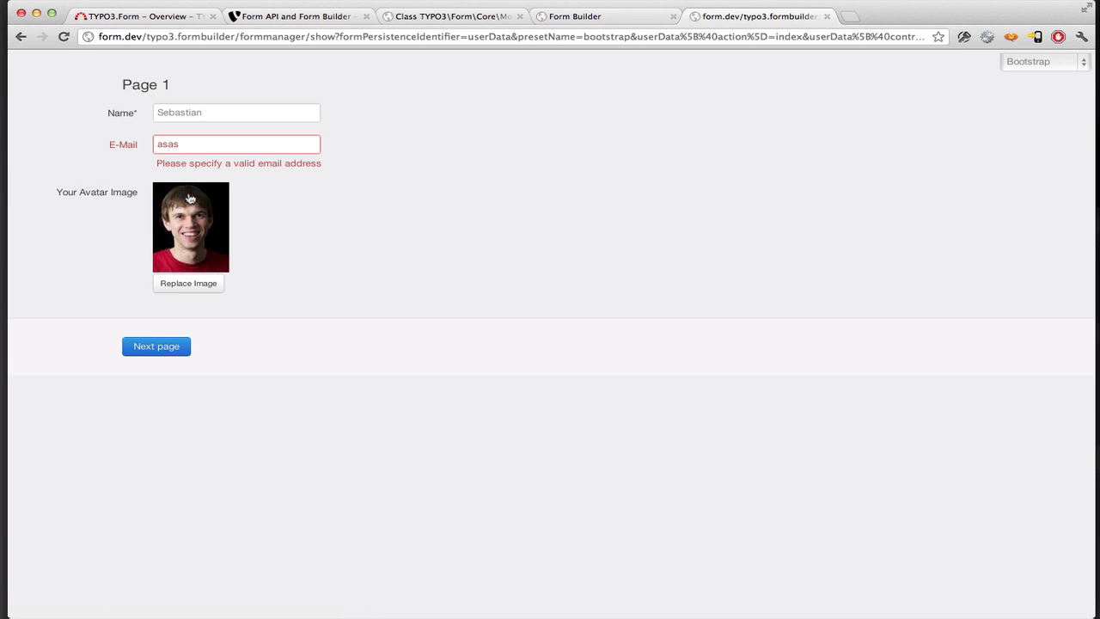
pyautogui.click(194, 221)
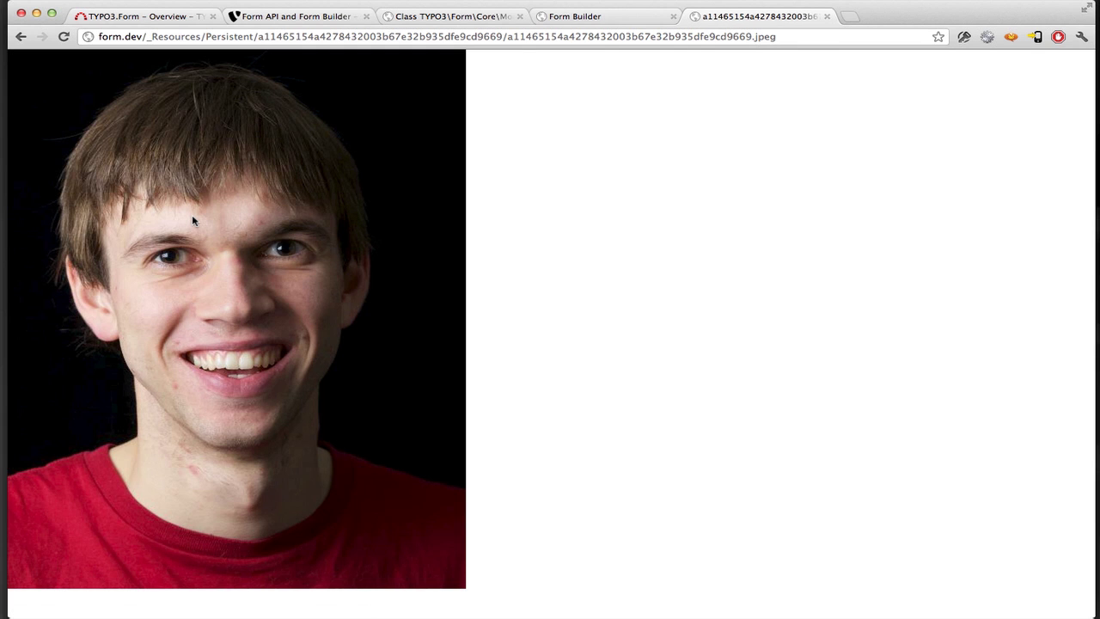
# - Correct the e-mail to a valid address, visit page2, and return to Page 1
pyautogui.press('super+bracketleft')
pyautogui.click(190, 151)
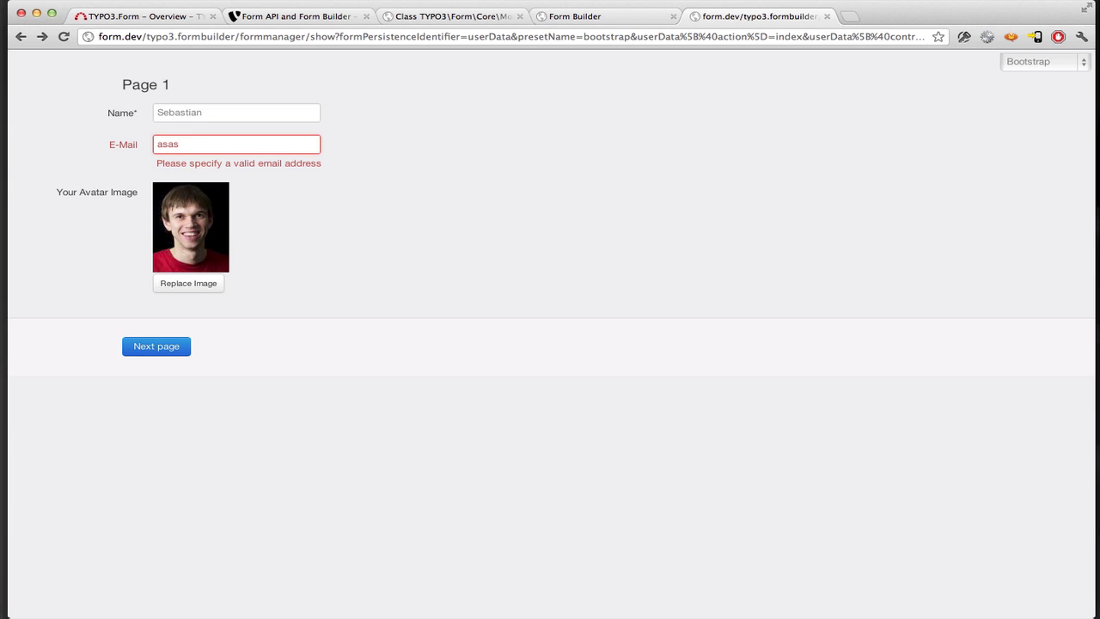
pyautogui.write('@typ')
pyautogui.press('super+a')
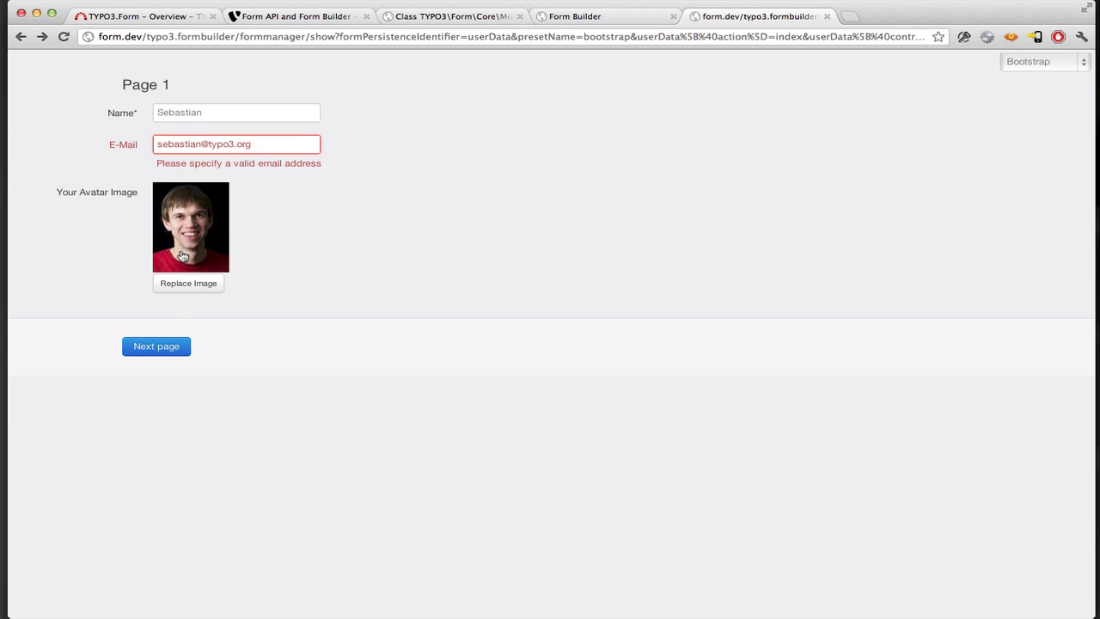
pyautogui.click(172, 346)
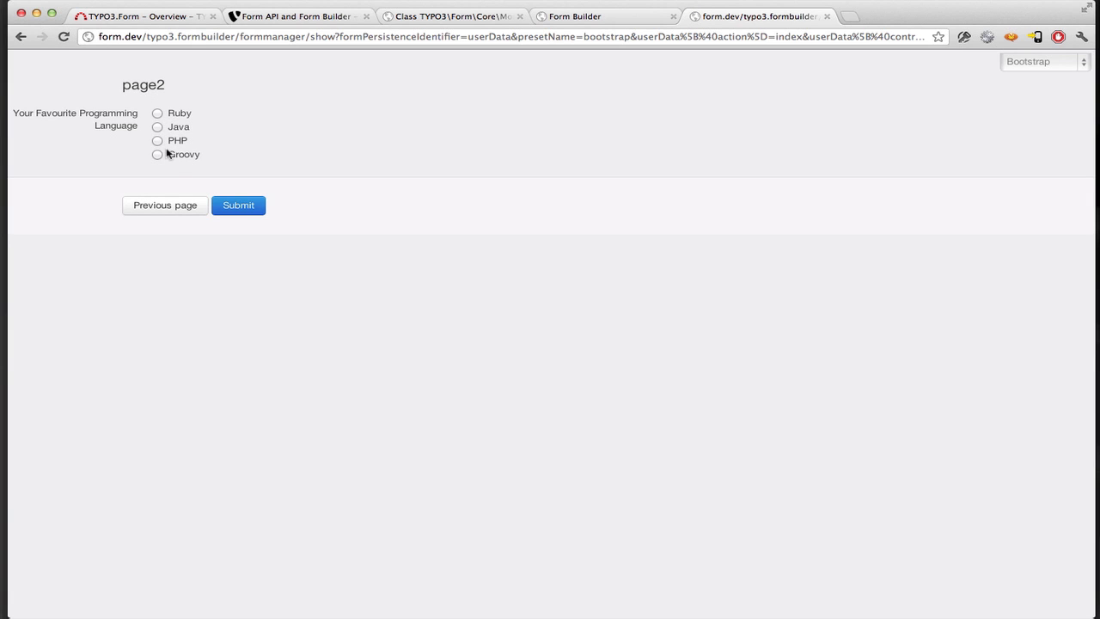
pyautogui.click(168, 206)
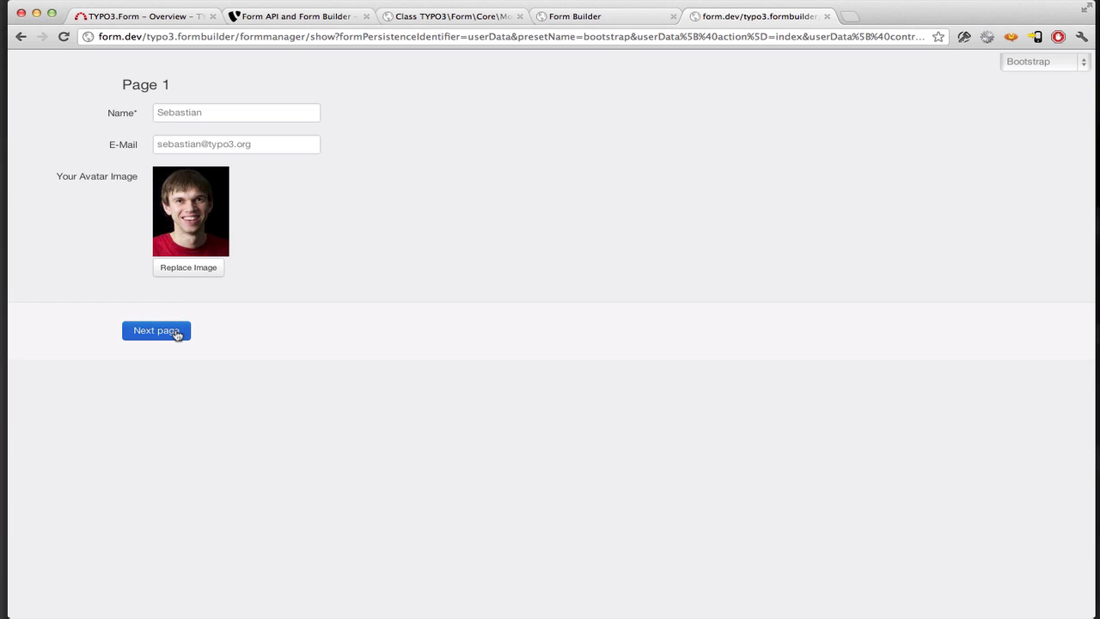
# - Move the Your Avatar Image upload into page2, above the Your Favourite Programming Language radios
pyautogui.click(176, 335)
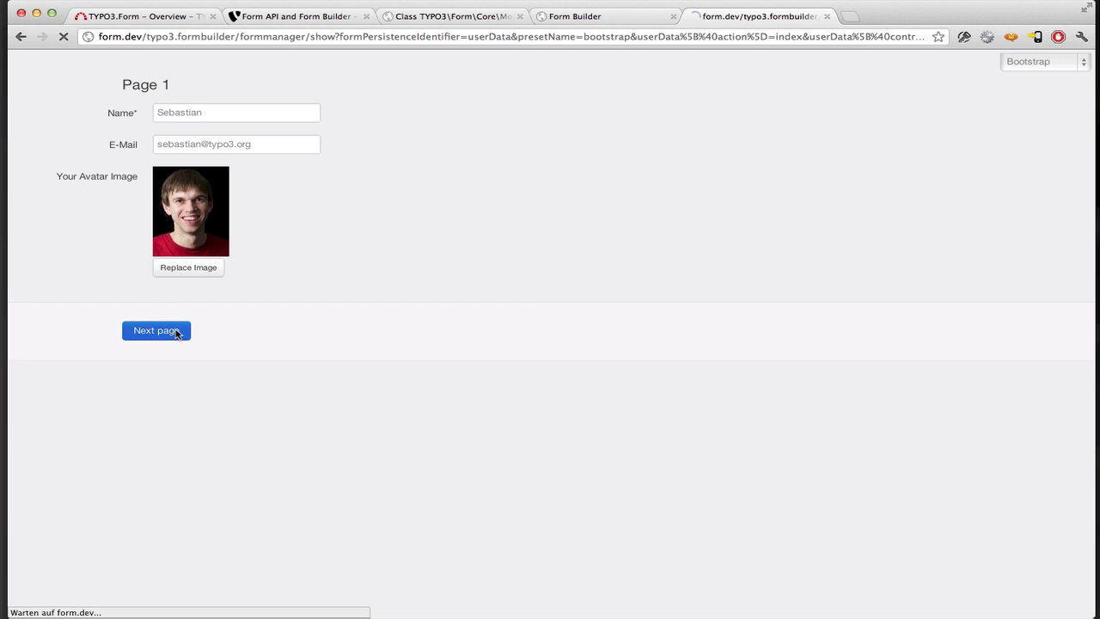
pyautogui.click(599, 21)
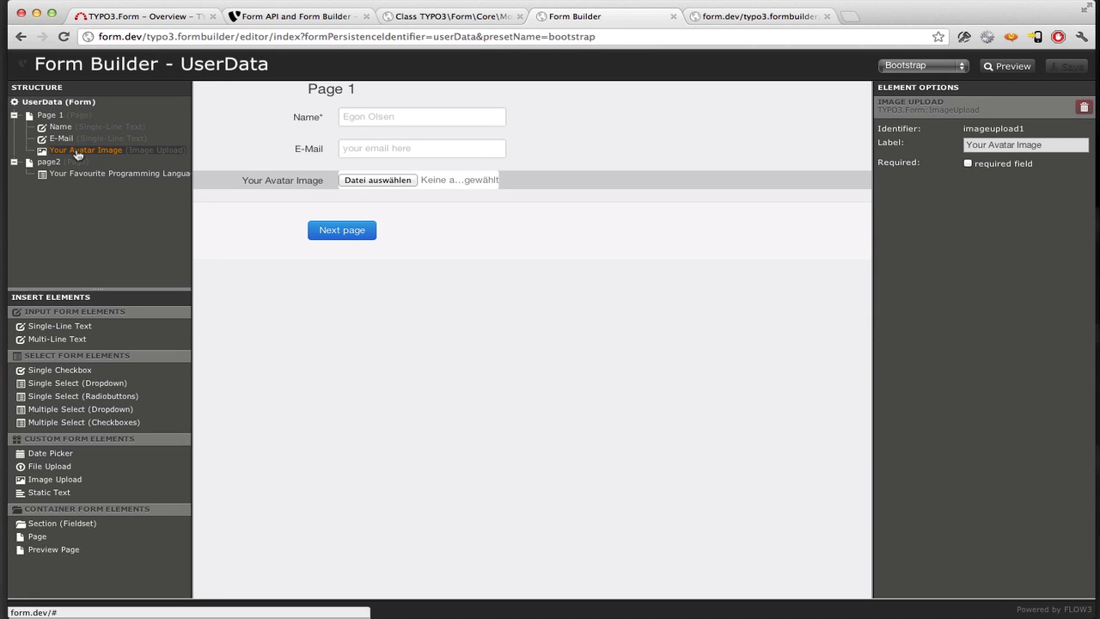
pyautogui.moveTo(78, 153); pyautogui.dragTo(64, 165)
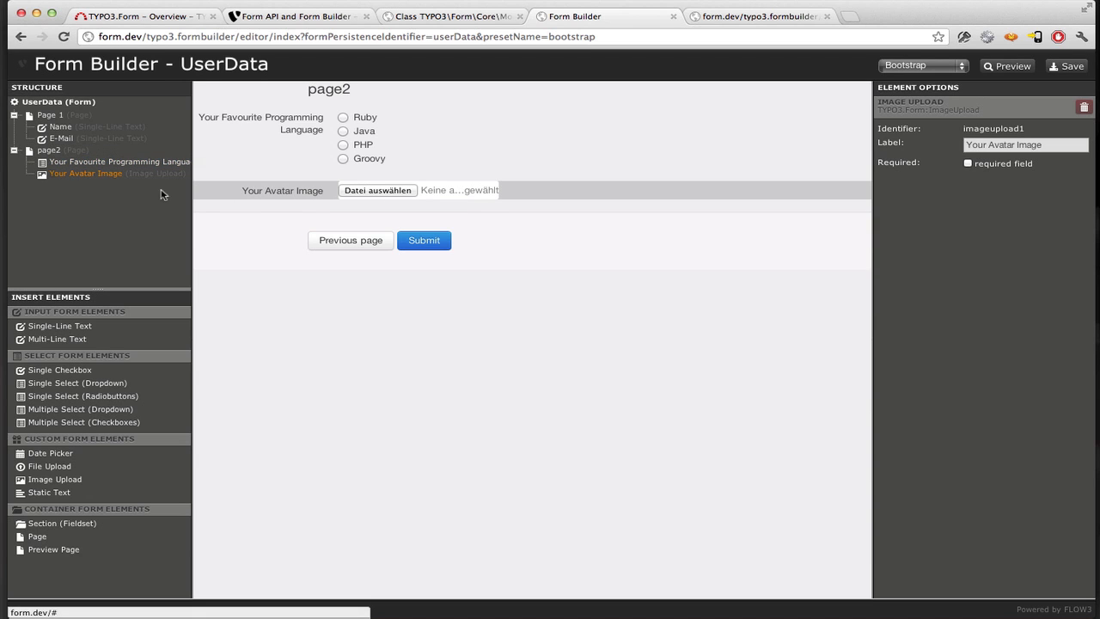
pyautogui.moveTo(281, 188); pyautogui.dragTo(286, 122)
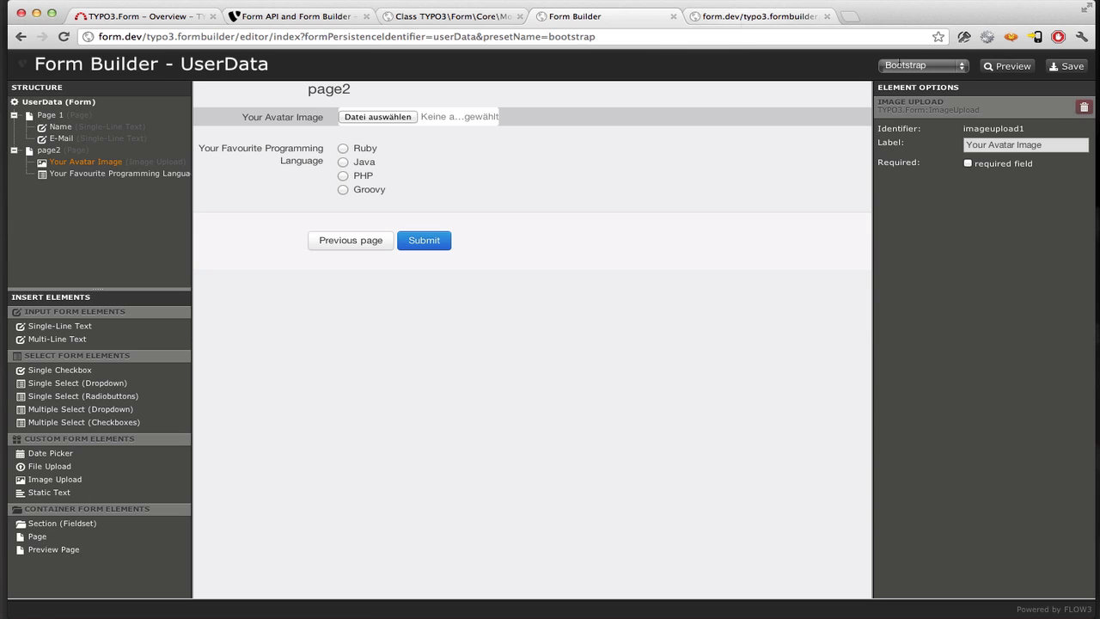
# - Save the reordered form and reload the rendered preview, confirming resubmission, to check page2
pyautogui.click(1070, 75)
pyautogui.click(728, 20)
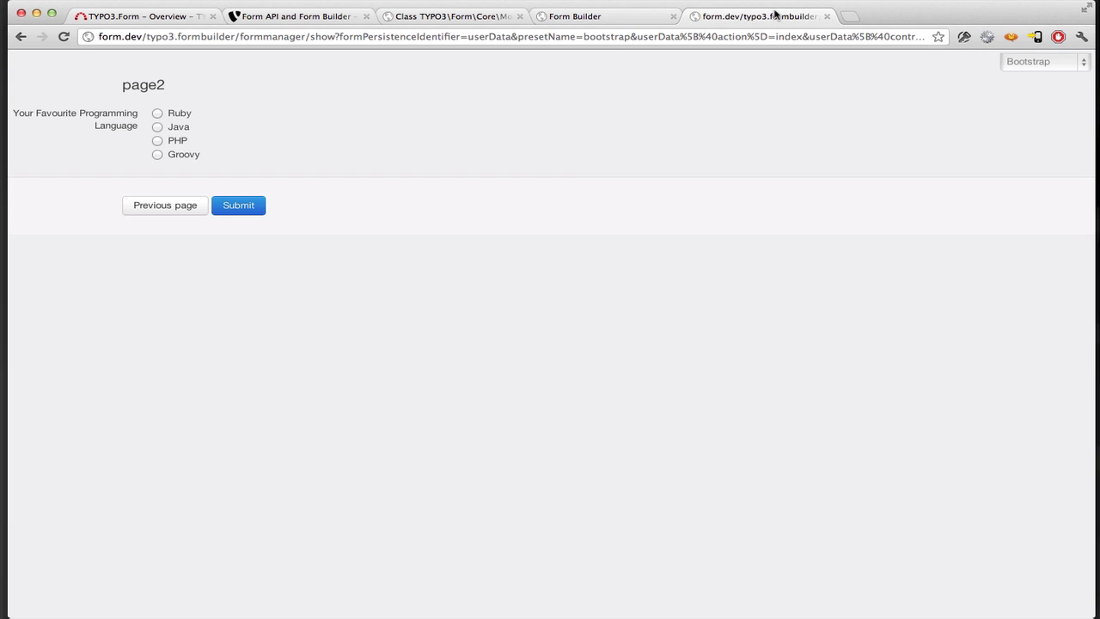
pyautogui.press('super+r')
pyautogui.press('Return')
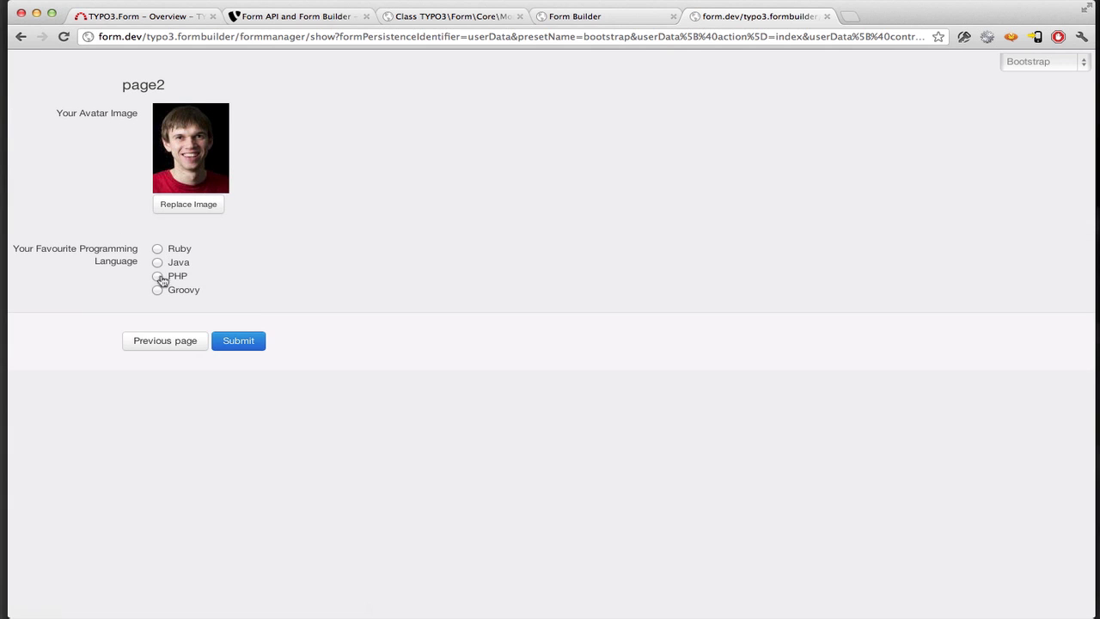
pyautogui.click(571, 17)
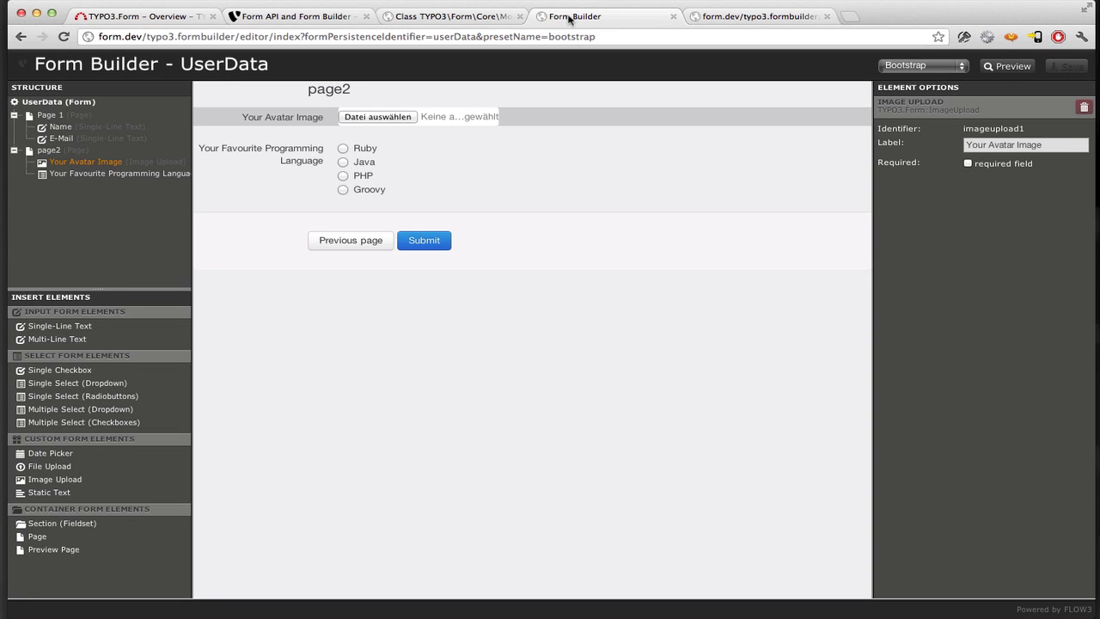
# - Add a summary page after the language radios, label it 'Preview Page', and save the form
pyautogui.click(114, 173)
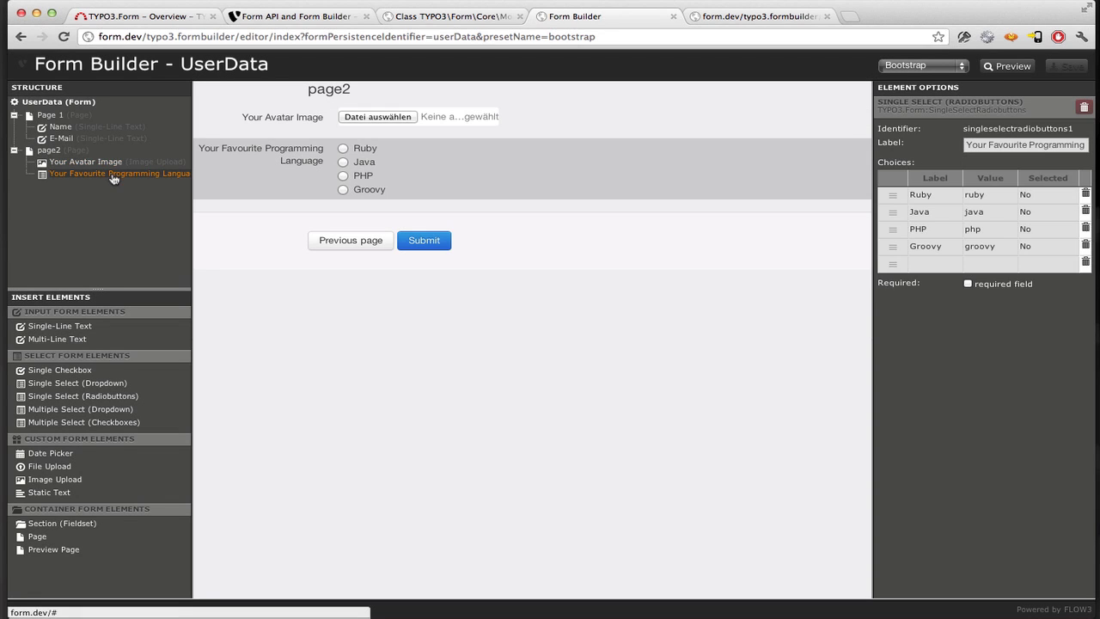
pyautogui.click(57, 555)
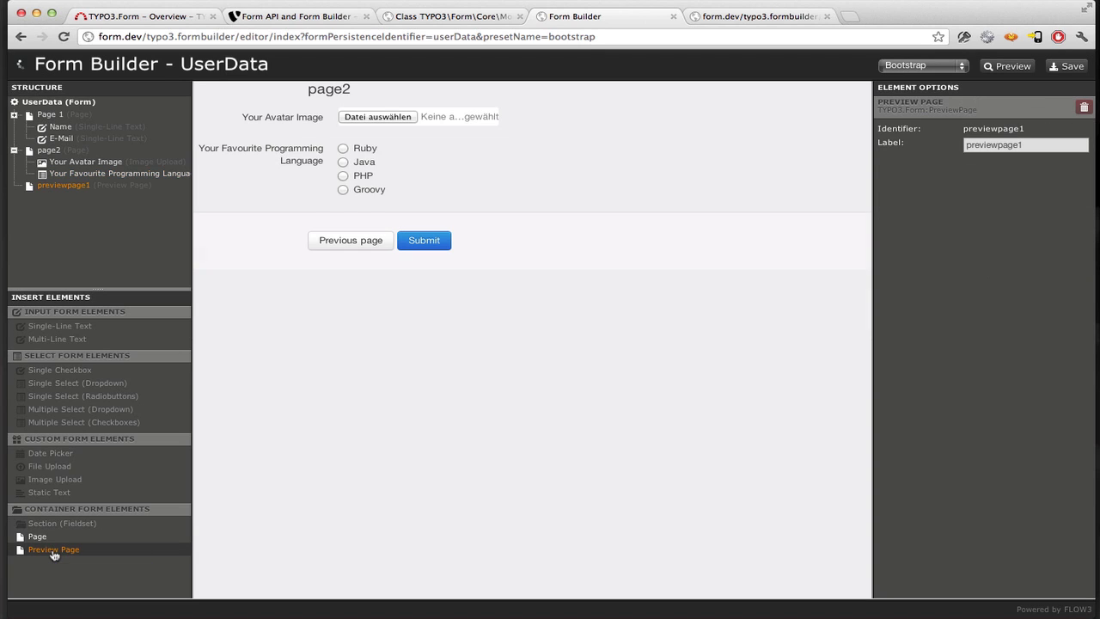
pyautogui.click(1025, 148)
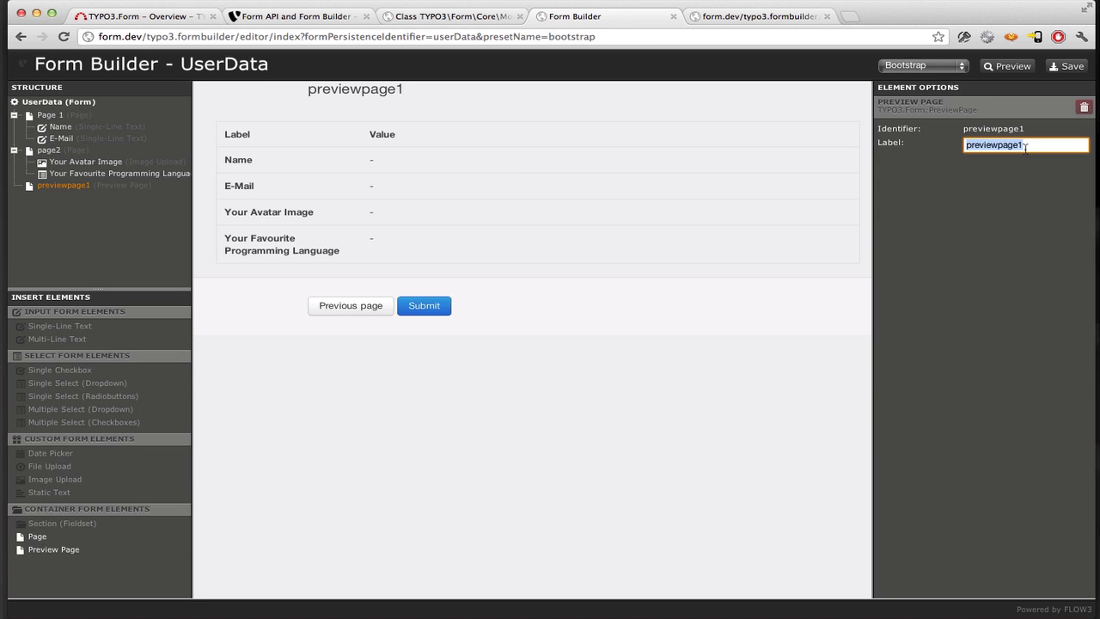
pyautogui.write('Preview Page')
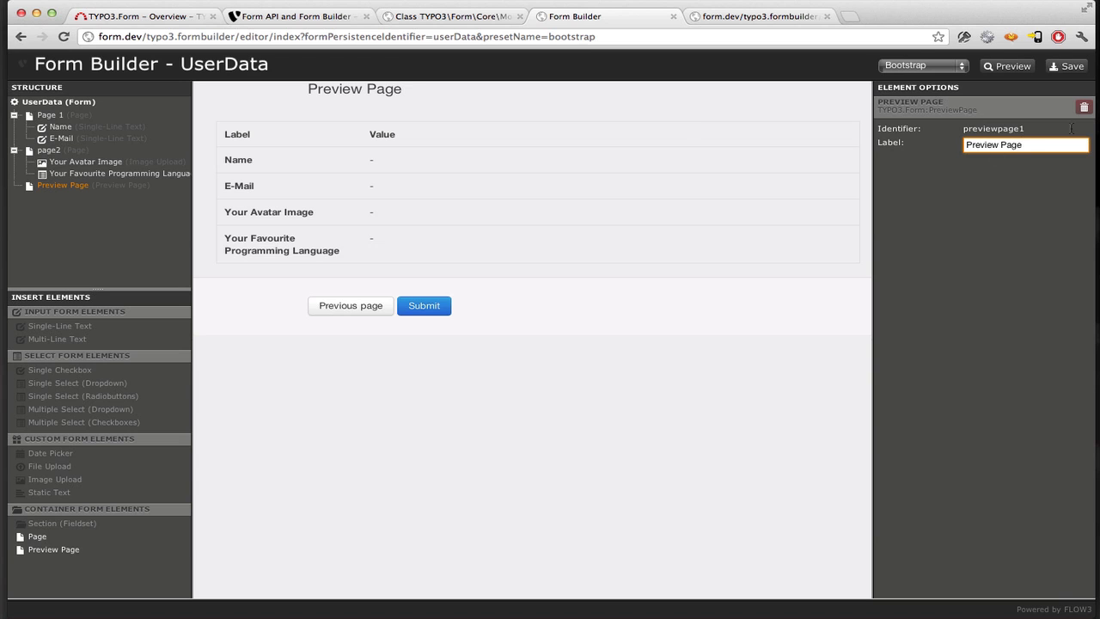
pyautogui.click(1067, 66)
# - Reload the rendered form, choose PHP, review the summary page and submit it
pyautogui.click(747, 16)
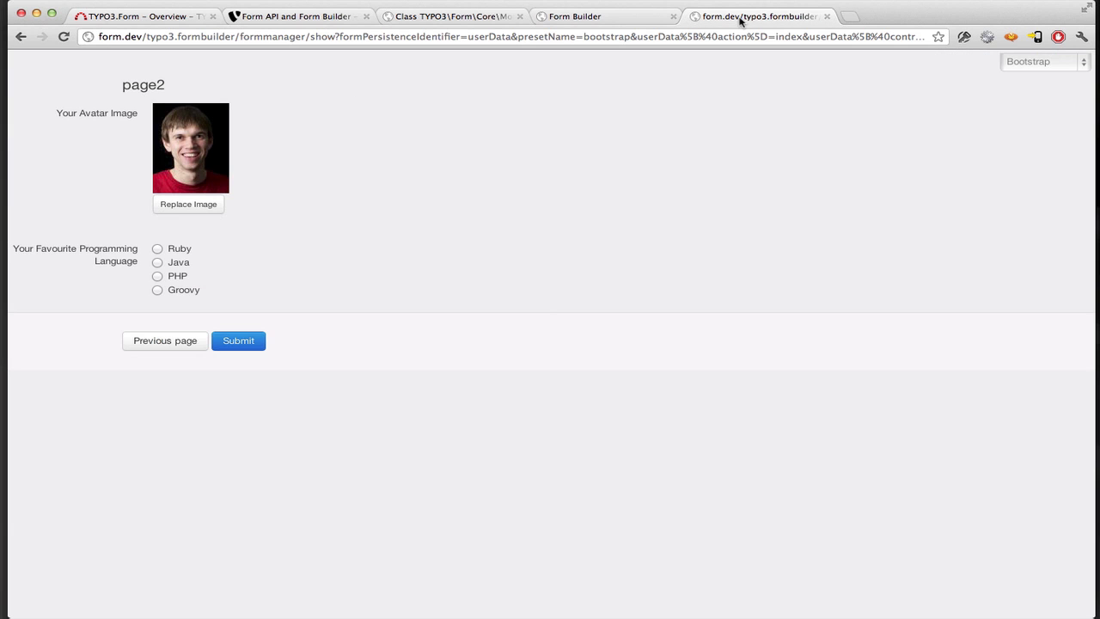
pyautogui.press('super+r')
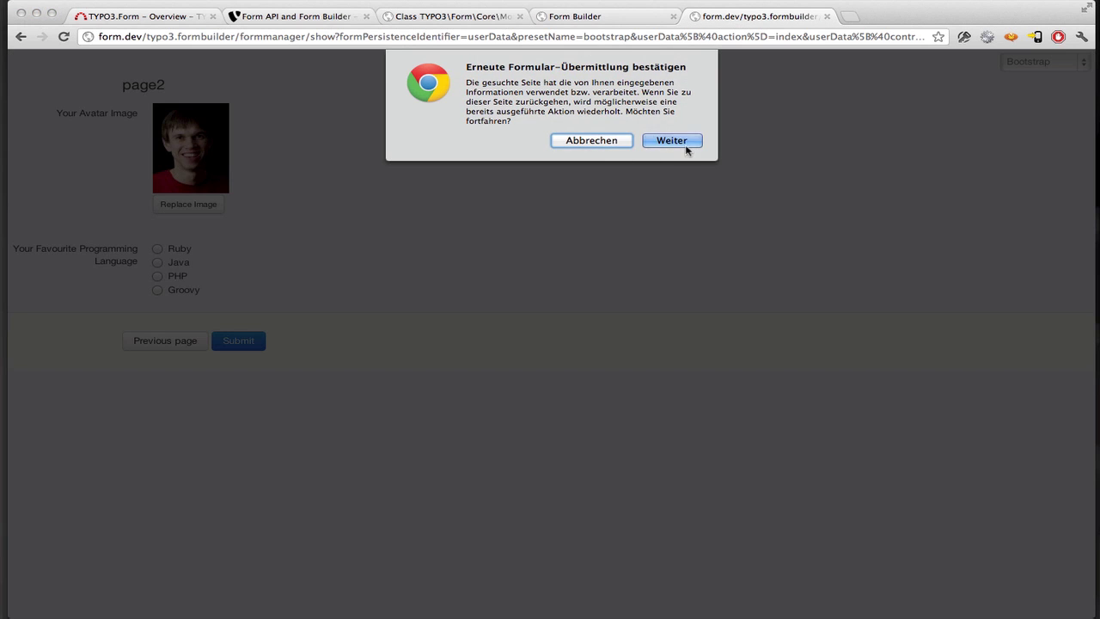
pyautogui.click(687, 144)
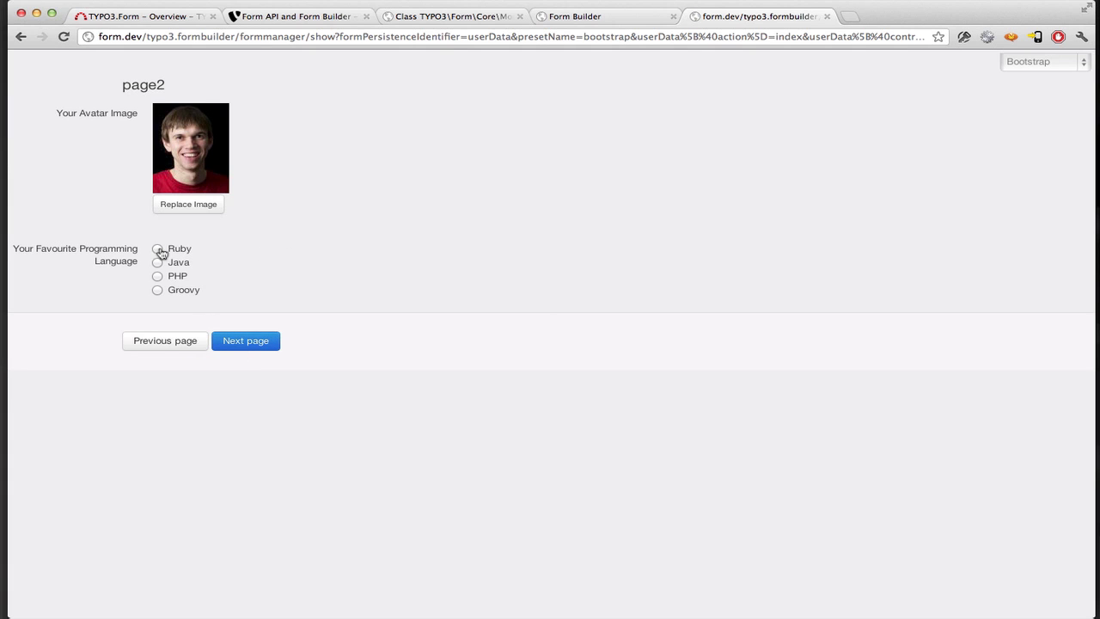
pyautogui.click(158, 277)
pyautogui.click(250, 344)
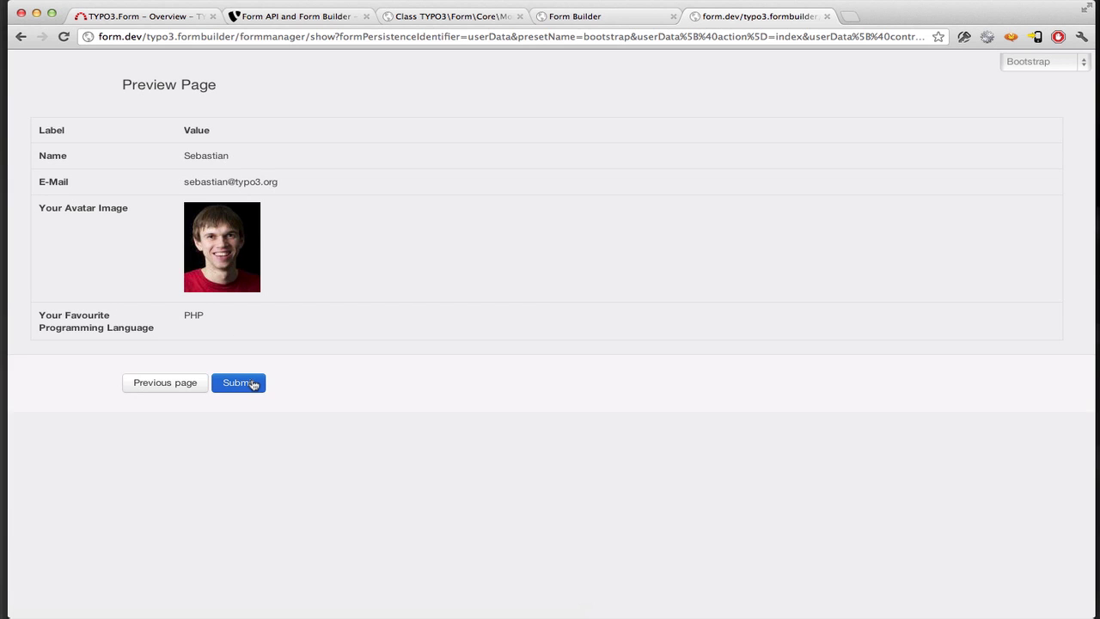
pyautogui.click(254, 385)
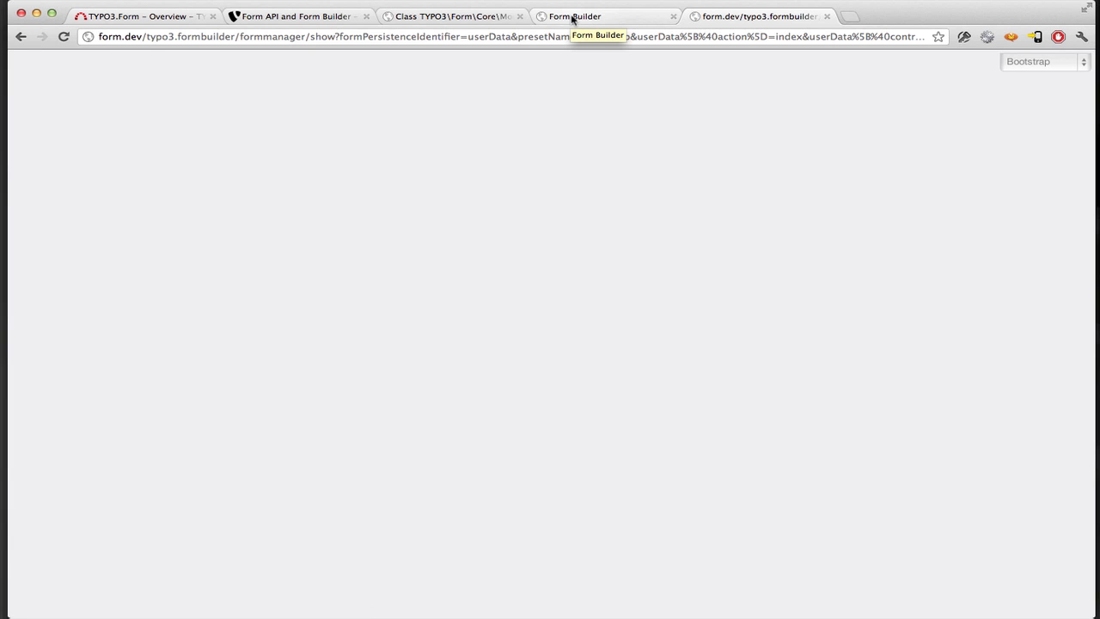
# - Inspect the UserData form's Finishers and preset lists without adding a finisher, keeping Bootstrap
pyautogui.click(573, 17)
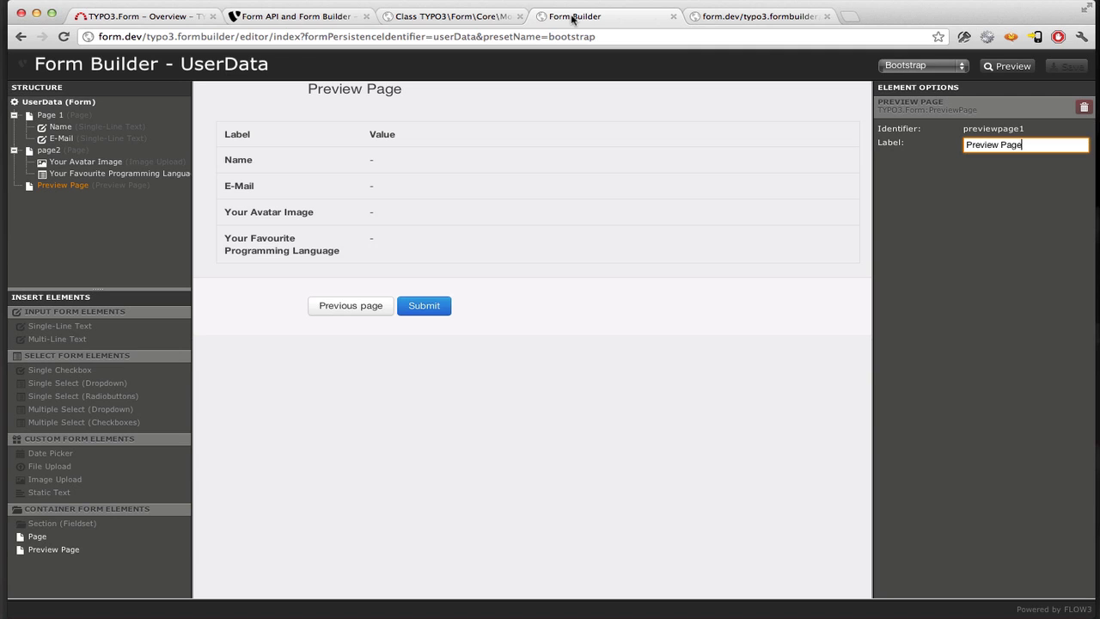
pyautogui.click(74, 103)
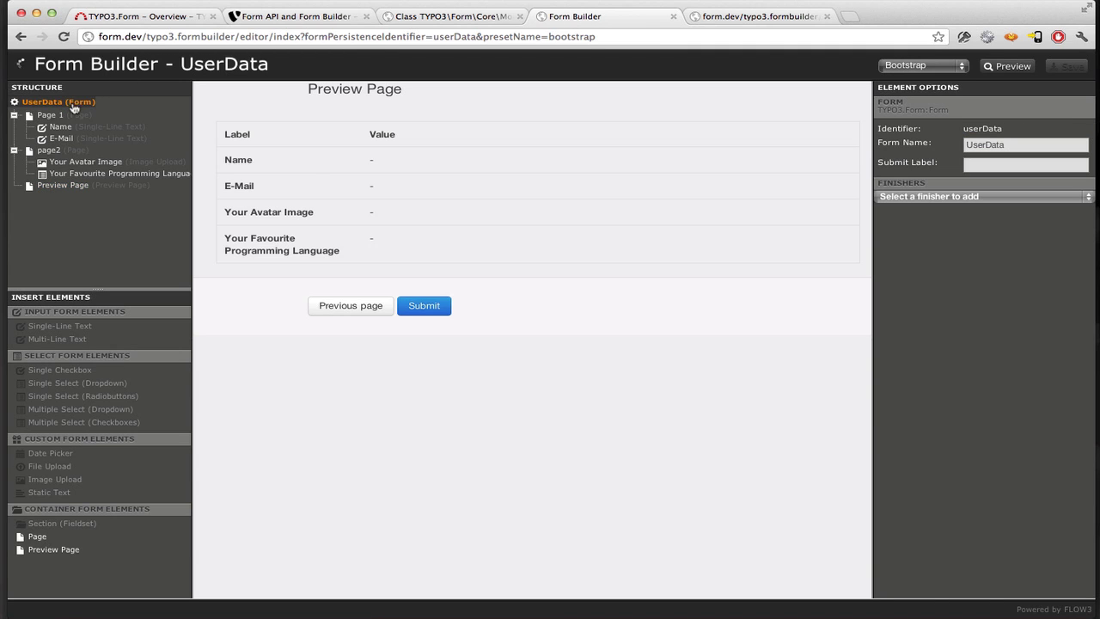
pyautogui.click(921, 197)
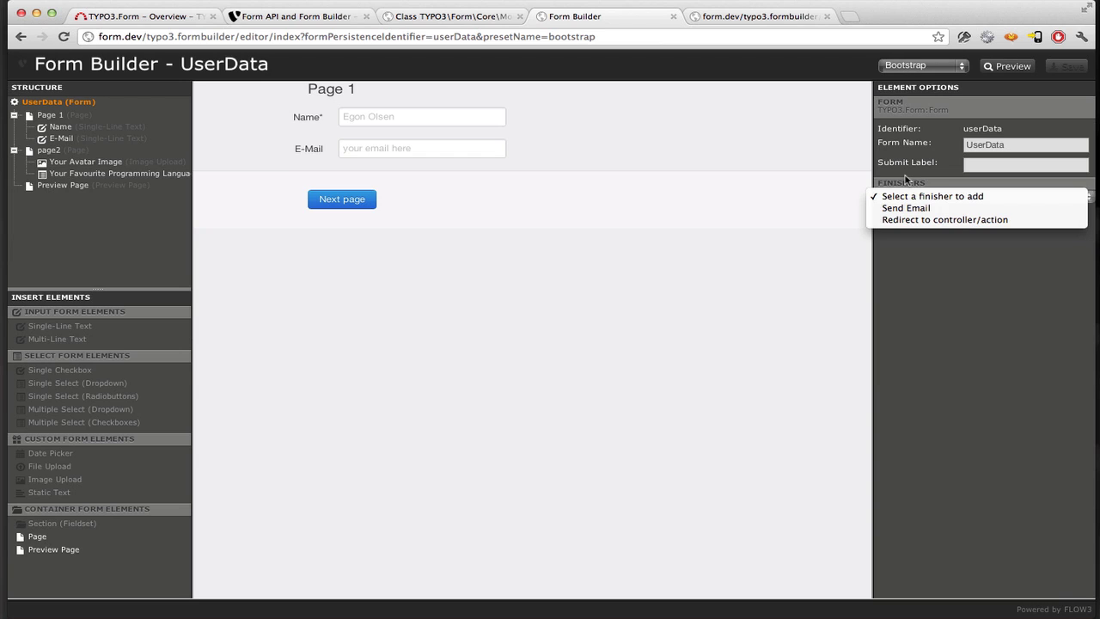
pyautogui.click(906, 178)
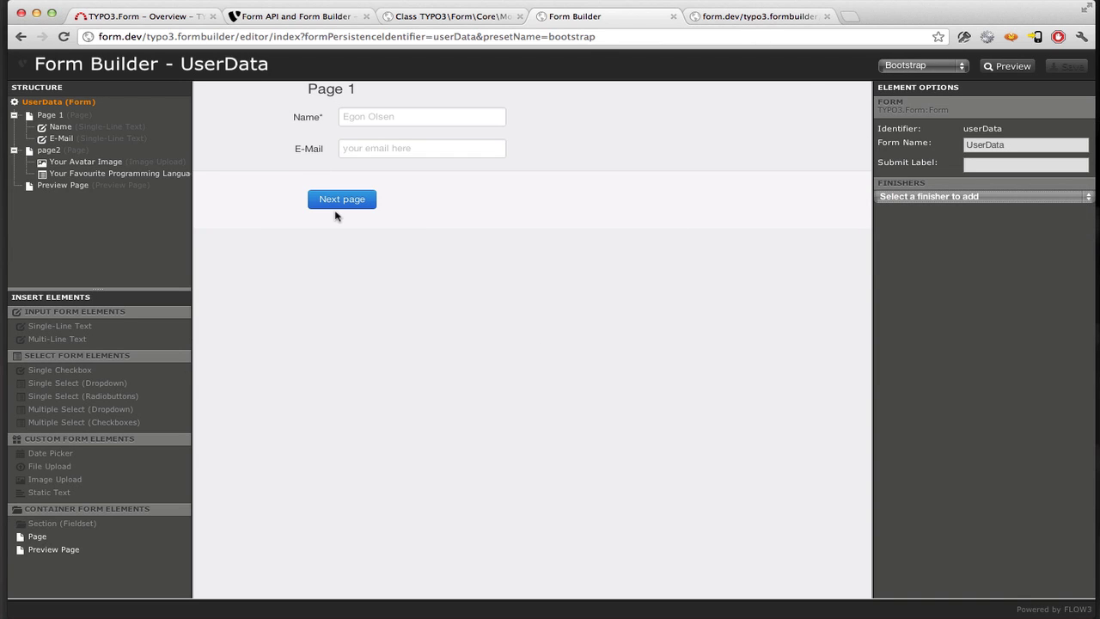
pyautogui.click(905, 68)
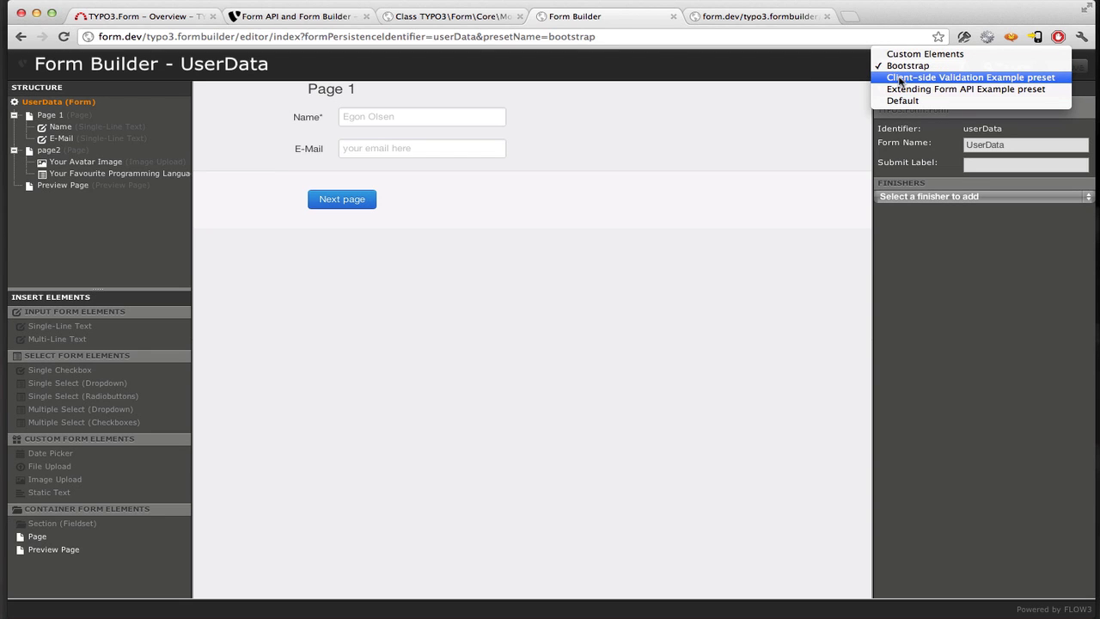
pyautogui.click(833, 62)
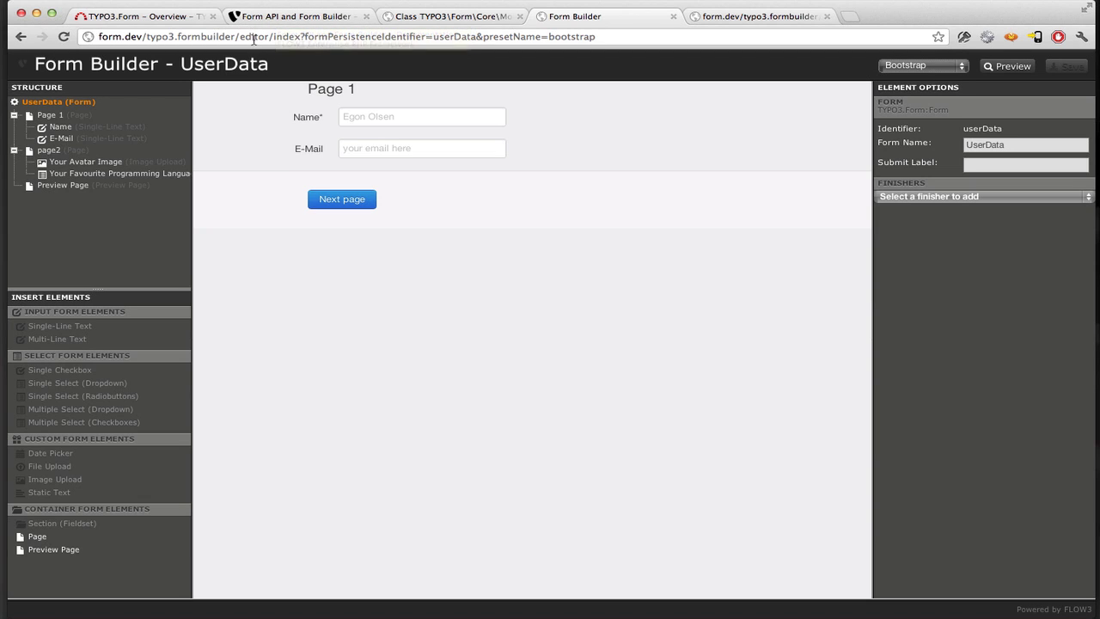
# - Scroll through the Form API and Form Builder guide's contents, then view the FormDefinition class reference
pyautogui.click(266, 18)
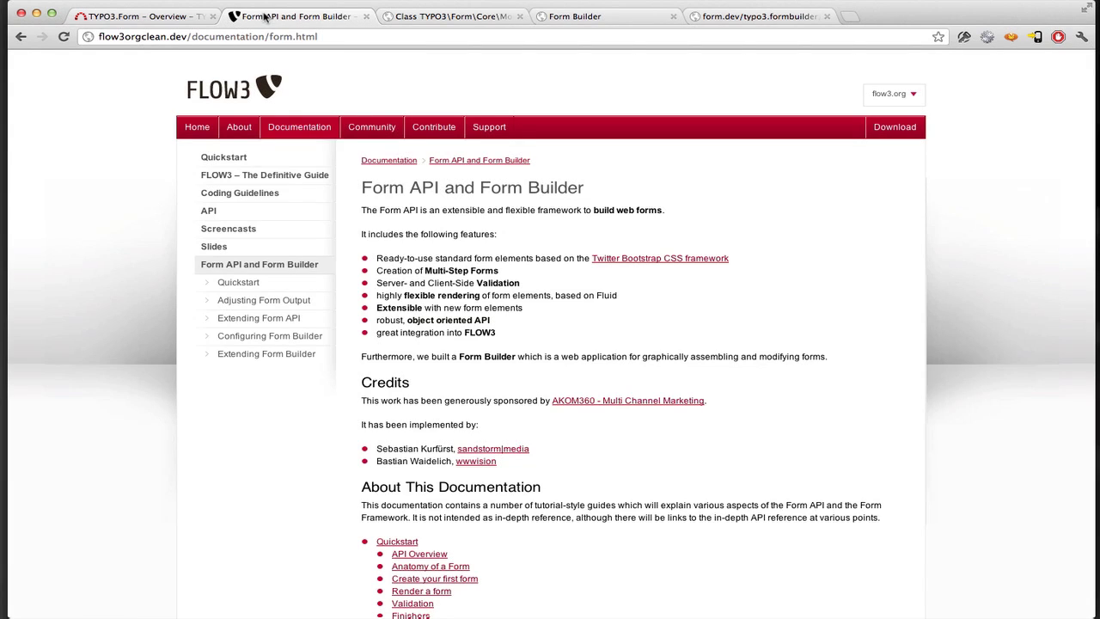
pyautogui.scroll(-3, 315, 191)
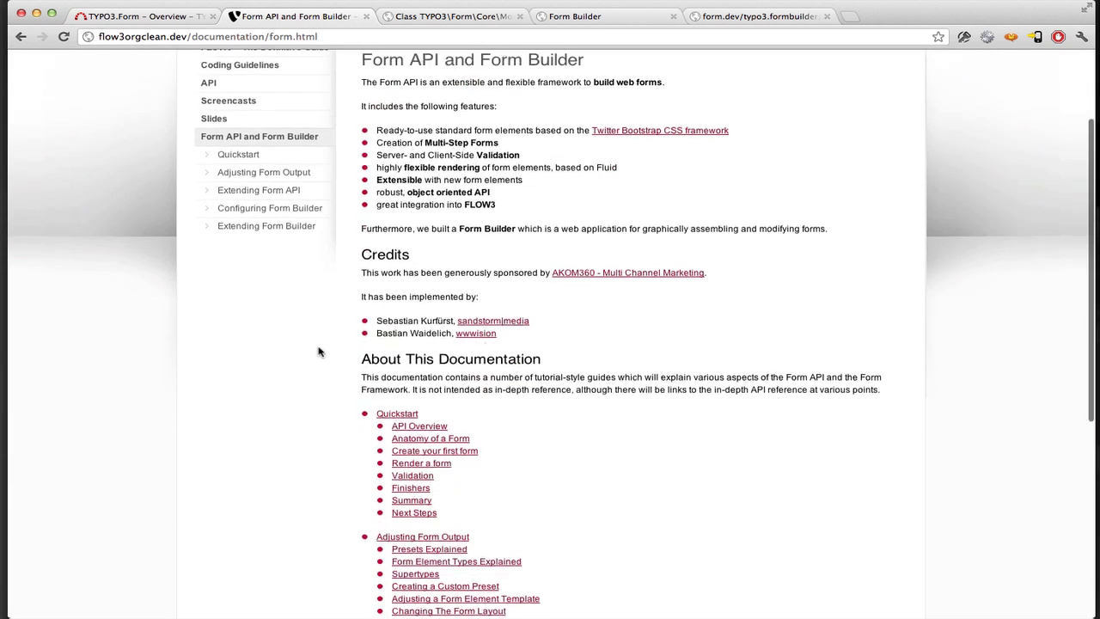
pyautogui.scroll(-4, 318, 351)
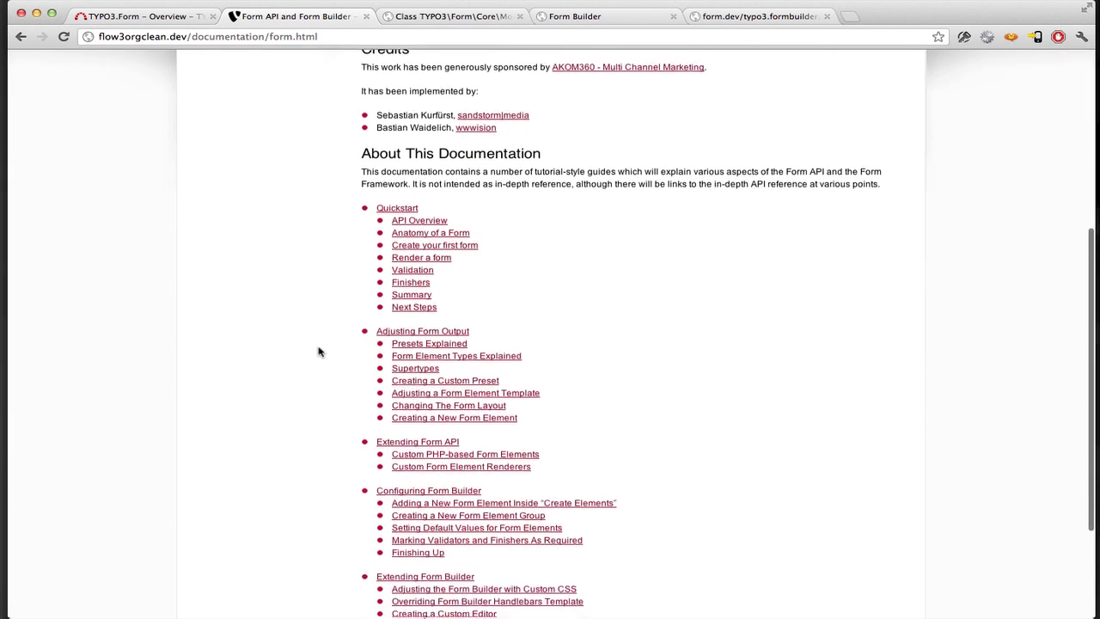
pyautogui.scroll(-2, 318, 352)
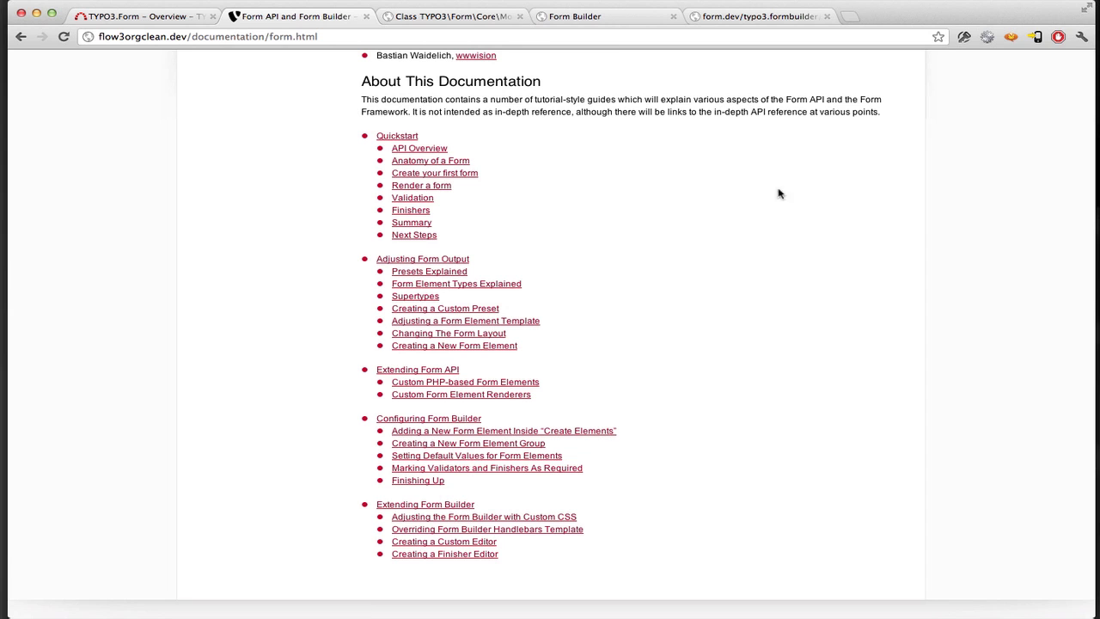
pyautogui.click(420, 17)
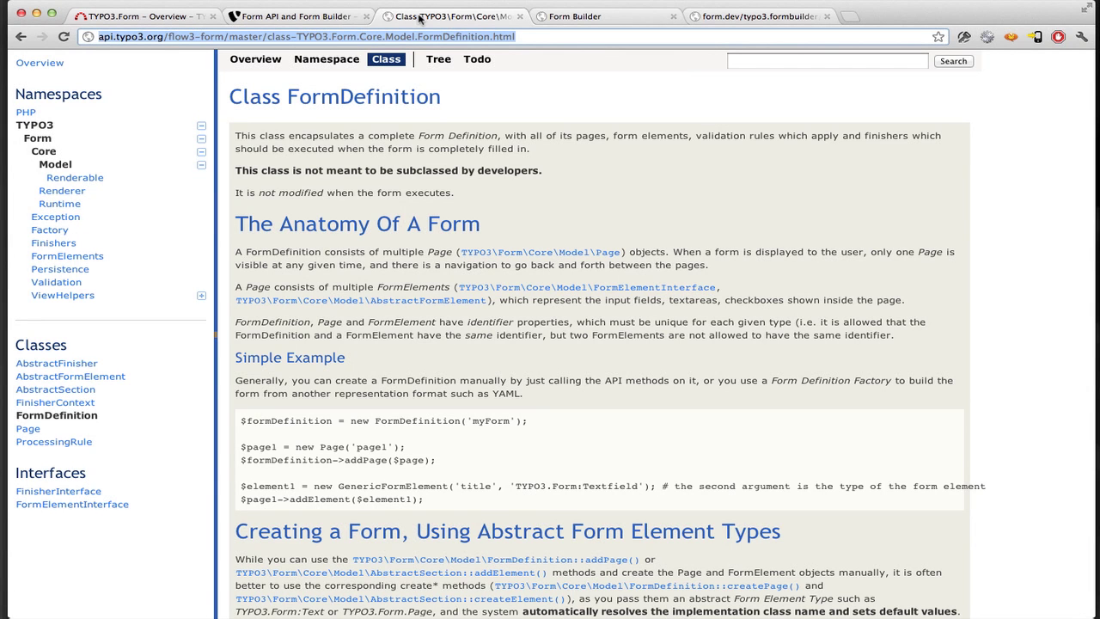
# - Read down the FormDefinition API page, then go to the TYPO3.Form overview on TYPO3 Forge
pyautogui.click(621, 212)
pyautogui.scroll(-5, 621, 213)
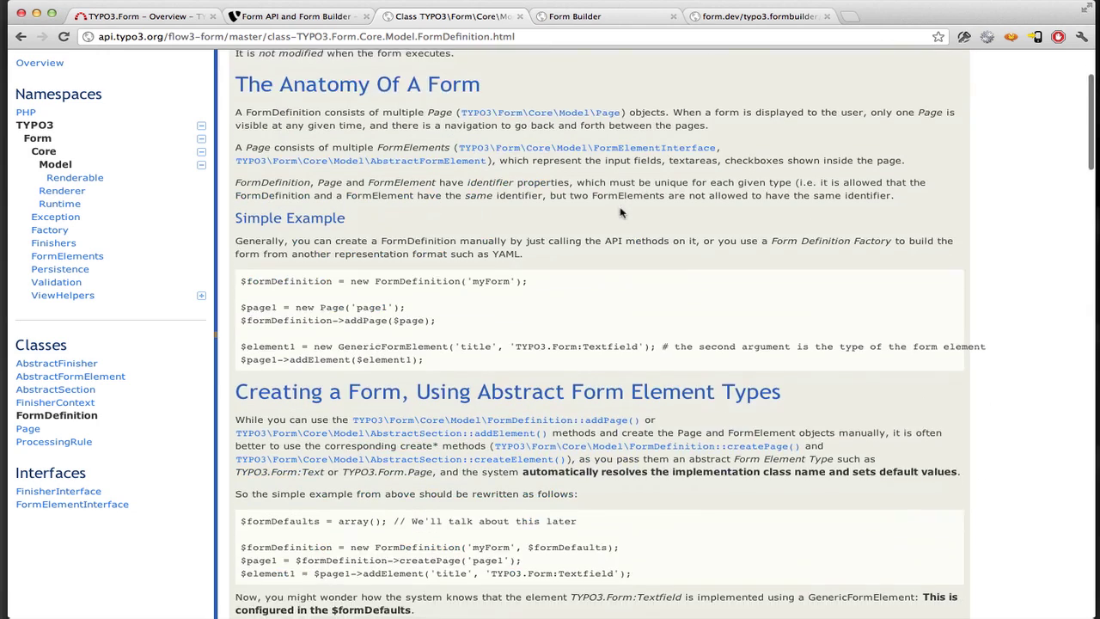
pyautogui.scroll(-9, 619, 209)
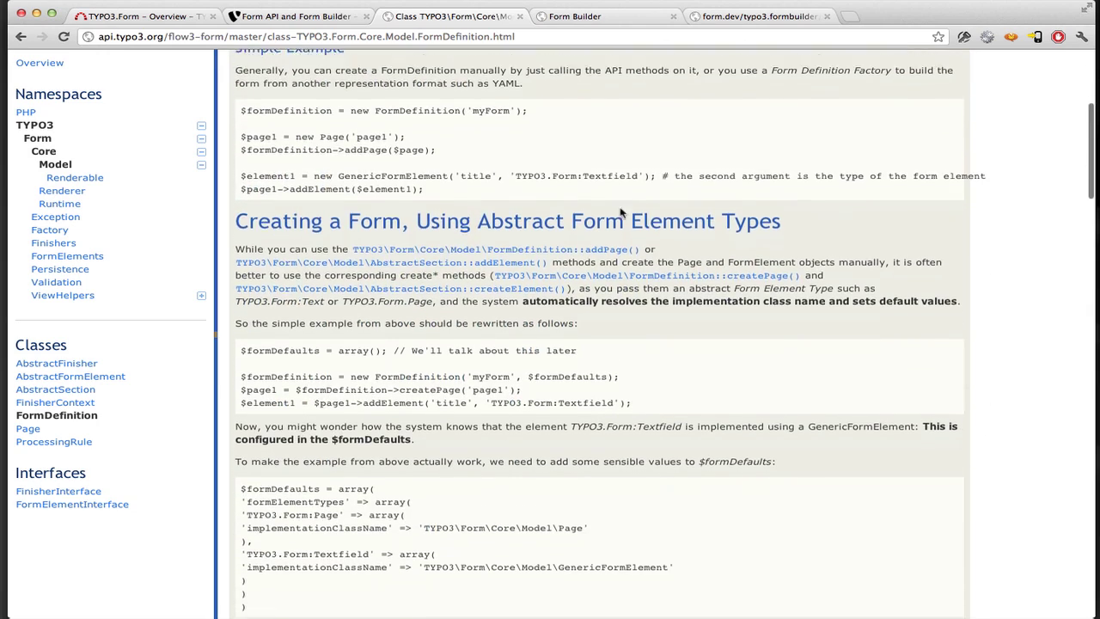
pyautogui.scroll(-6, 620, 208)
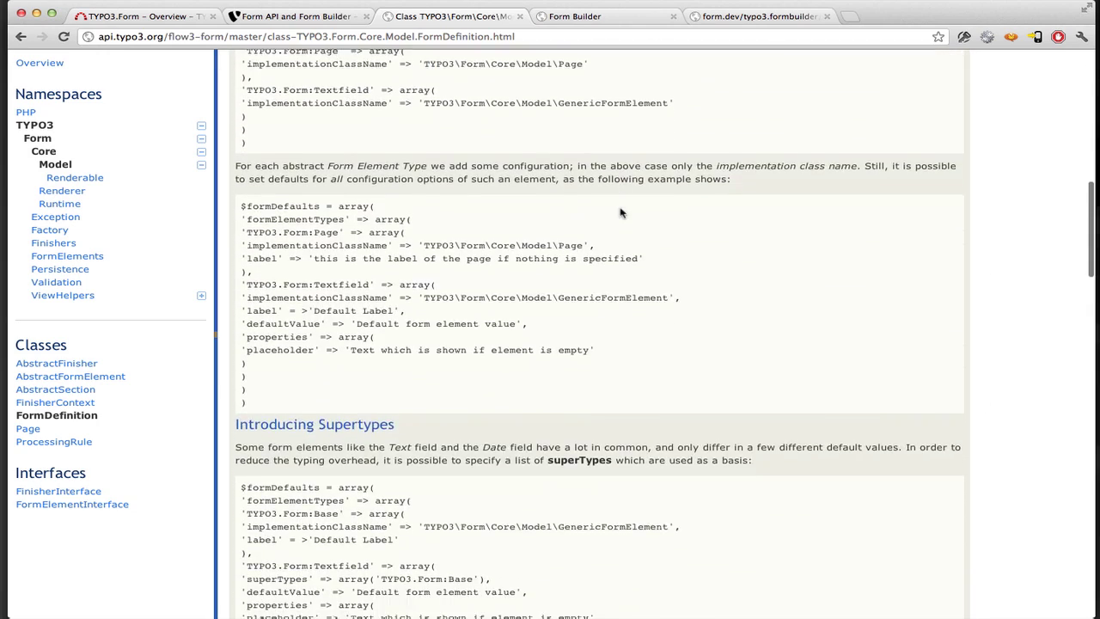
pyautogui.scroll(-11, 621, 213)
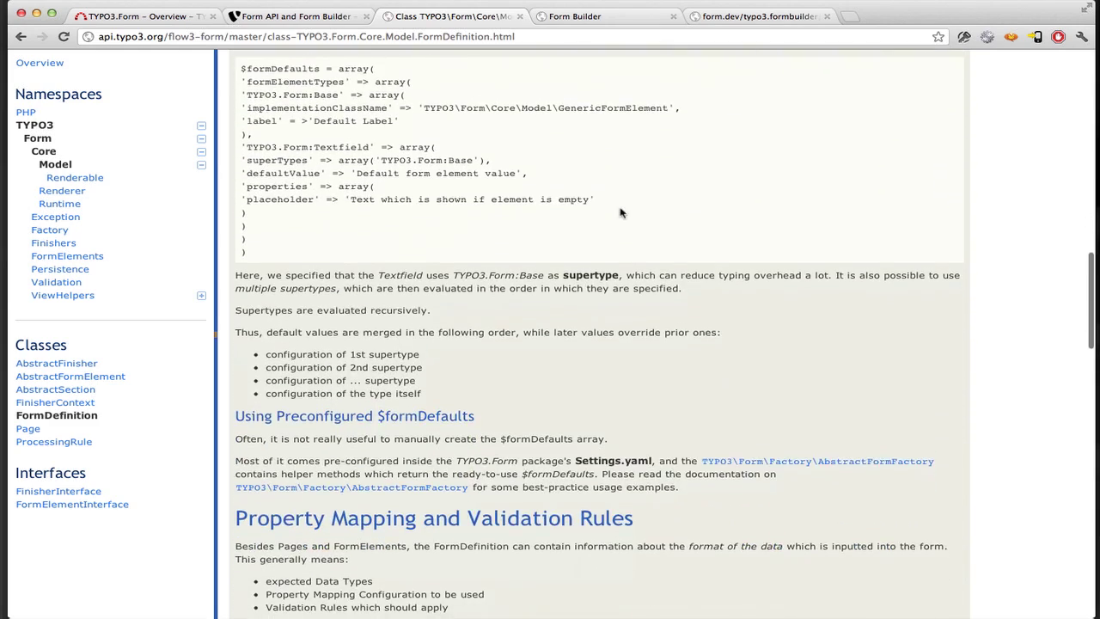
pyautogui.scroll(-6, 621, 212)
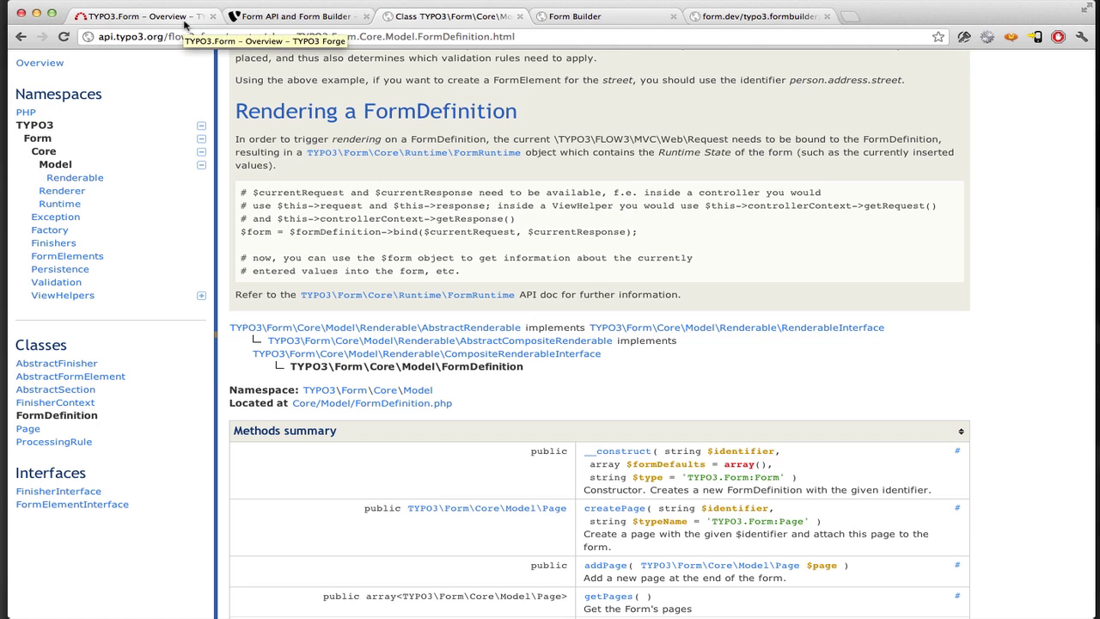
pyautogui.click(183, 23)
pyautogui.click(317, 140)
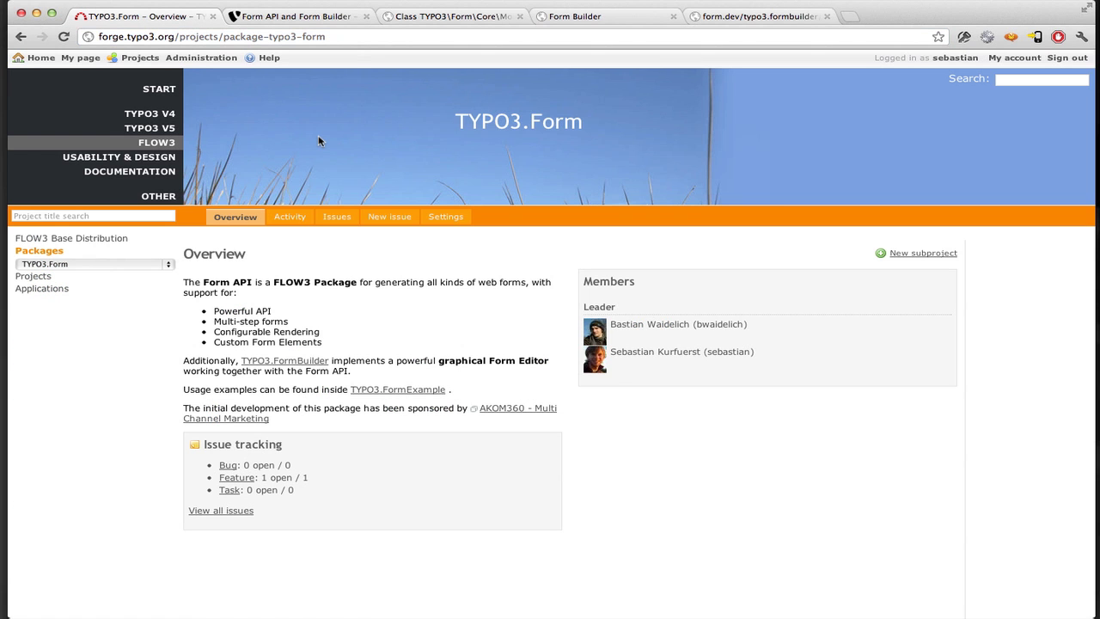